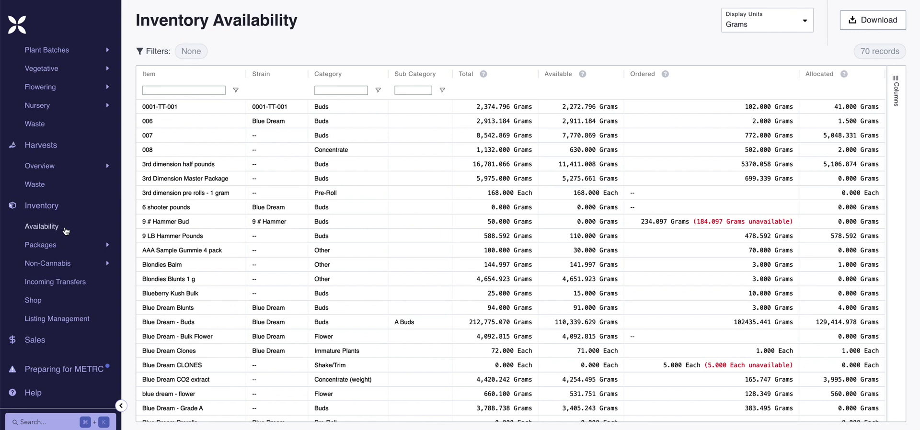
# - Look through the list of facilities that can be selected, keeping the current one
pyautogui.scroll(5, 72, 184)
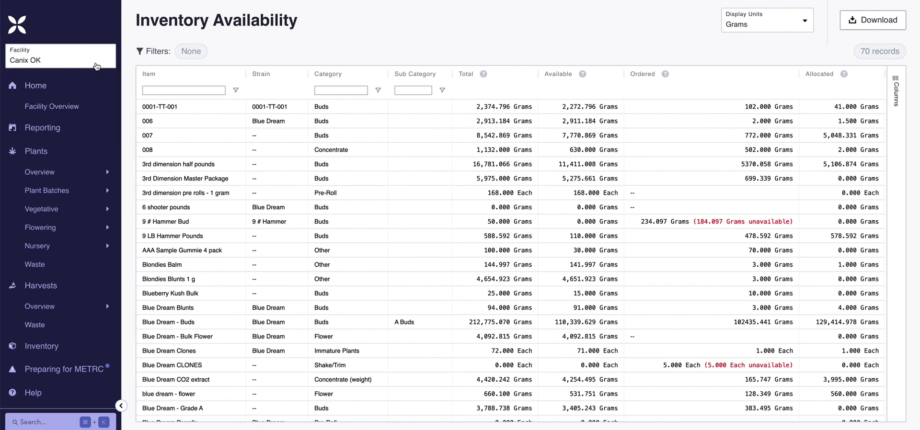
pyautogui.click(97, 66)
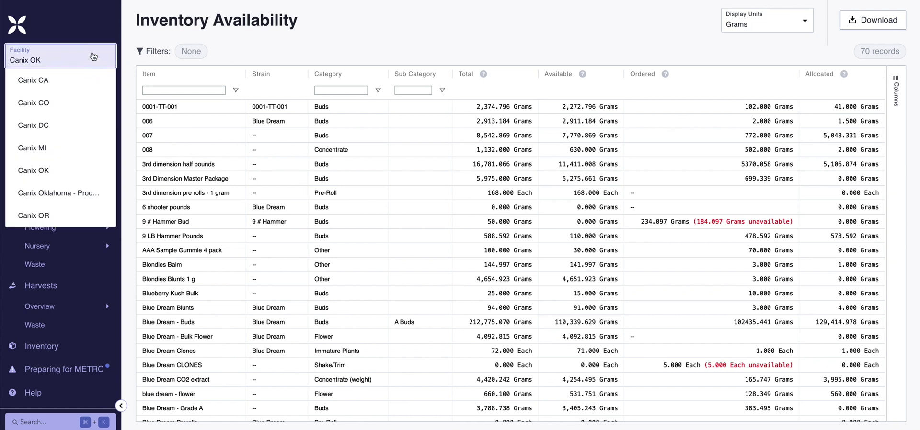
pyautogui.click(86, 32)
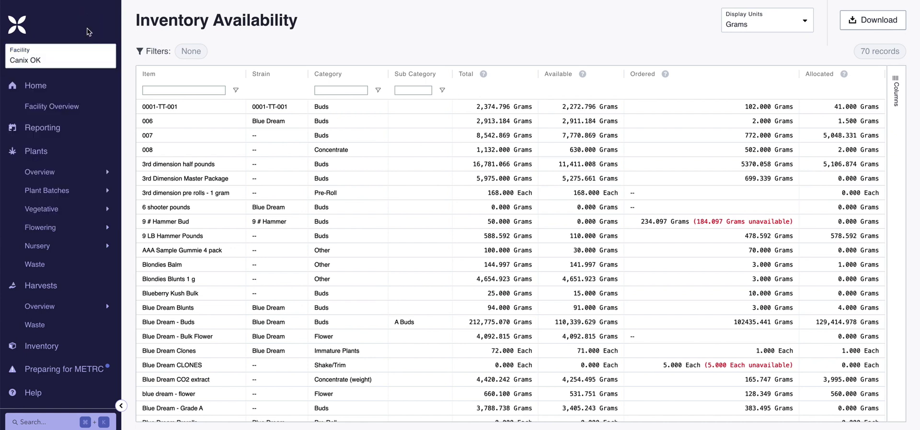
# - Review the inventory table's column options and the explanations of the Total, Available, Ordered and Allocated columns
pyautogui.click(896, 80)
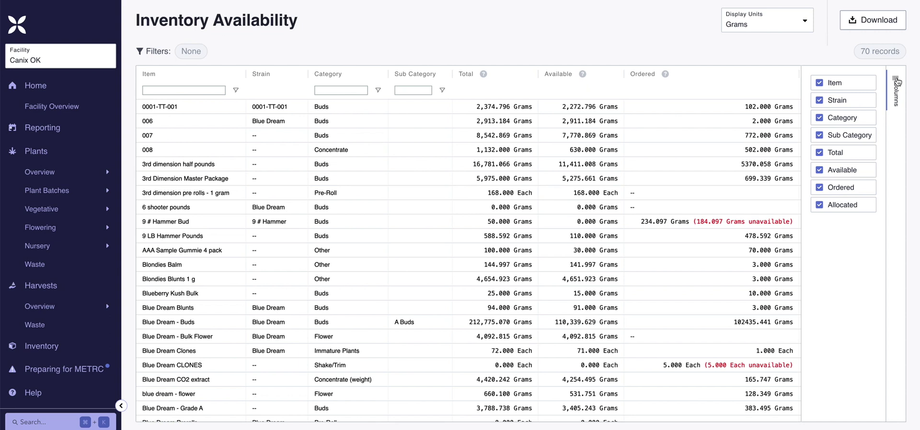
pyautogui.click(897, 82)
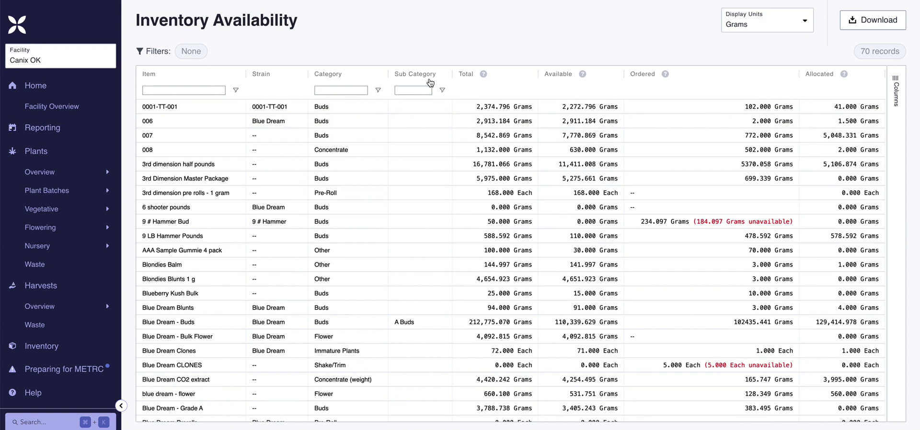
pyautogui.moveTo(486, 75)
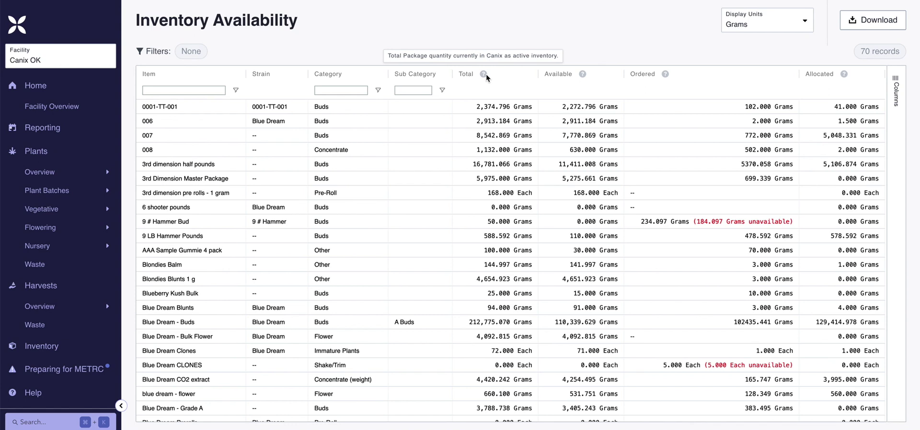
pyautogui.moveTo(584, 78)
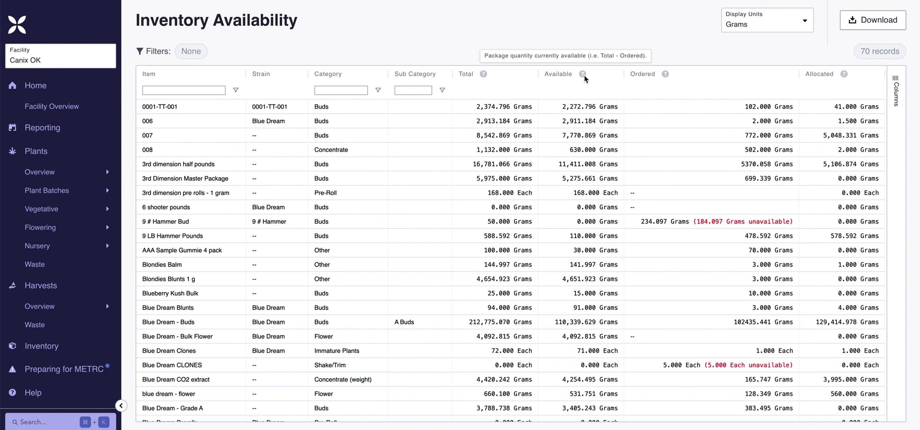
pyautogui.moveTo(669, 79)
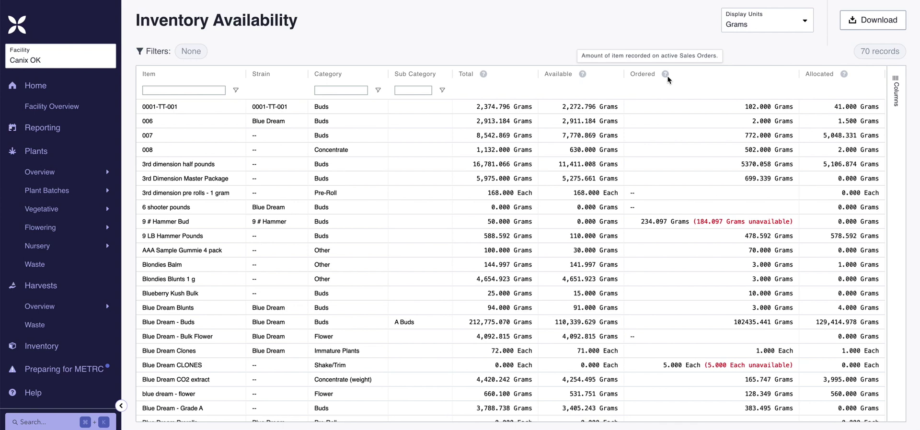
pyautogui.moveTo(845, 77)
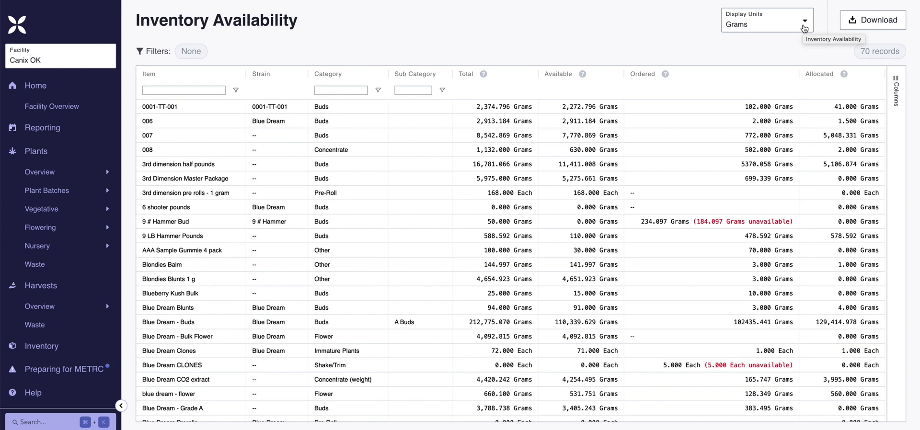
# - Switch the inventory display units to Pounds and back to Grams
pyautogui.click(805, 29)
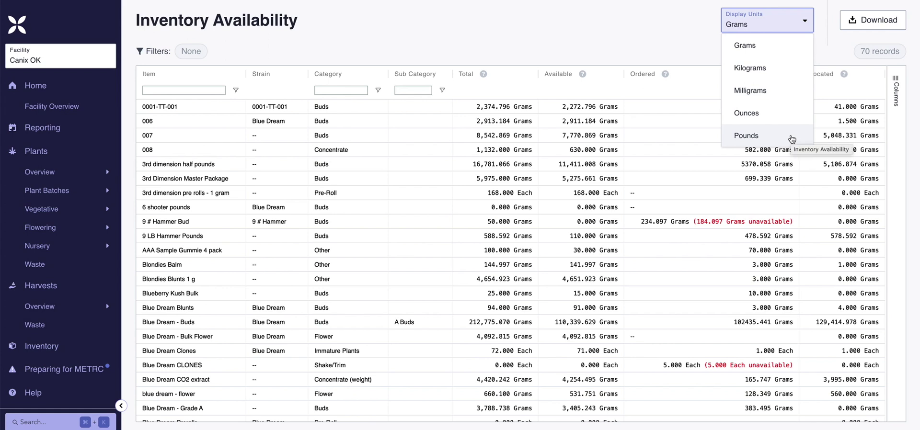
pyautogui.click(791, 139)
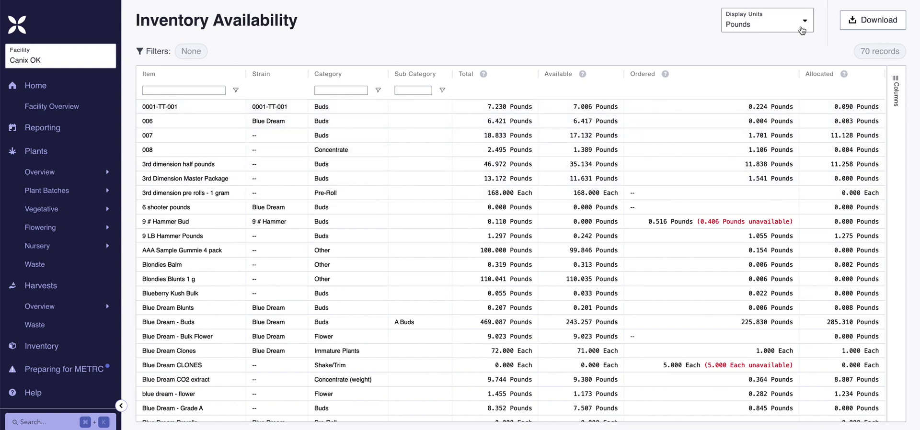
pyautogui.click(801, 30)
pyautogui.click(775, 47)
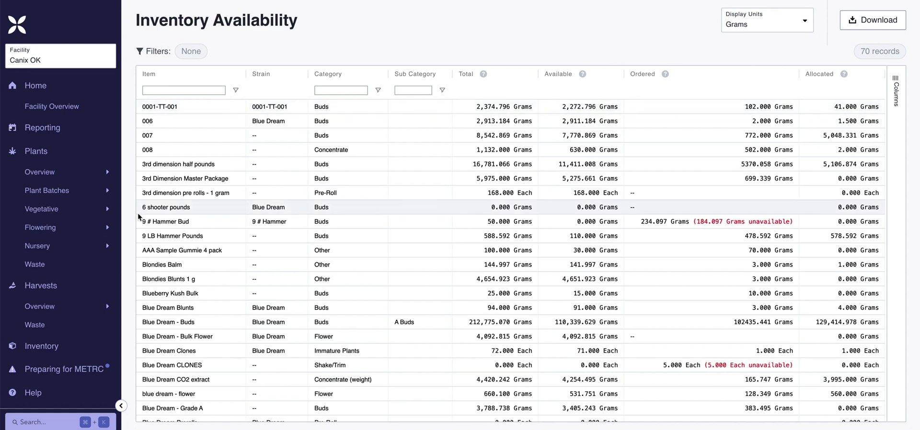
# - Open the Active Packages list from the inventory's packages section
pyautogui.scroll(-3, 71, 252)
pyautogui.scroll(-1, 71, 252)
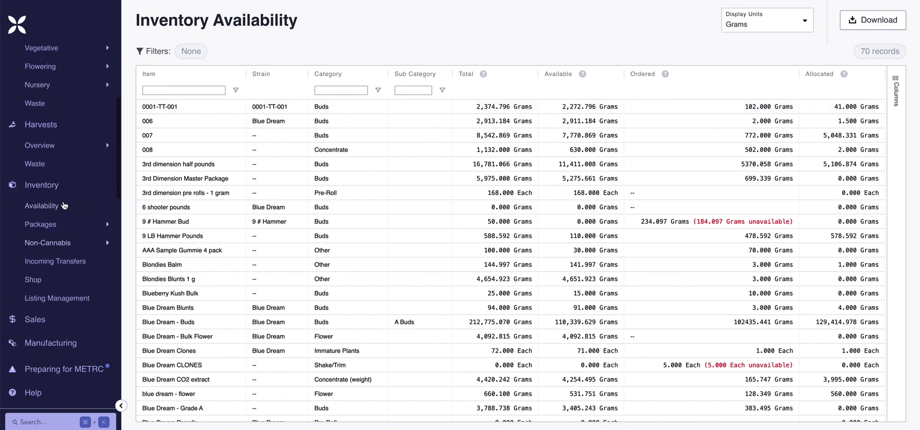
pyautogui.click(66, 187)
pyautogui.click(65, 191)
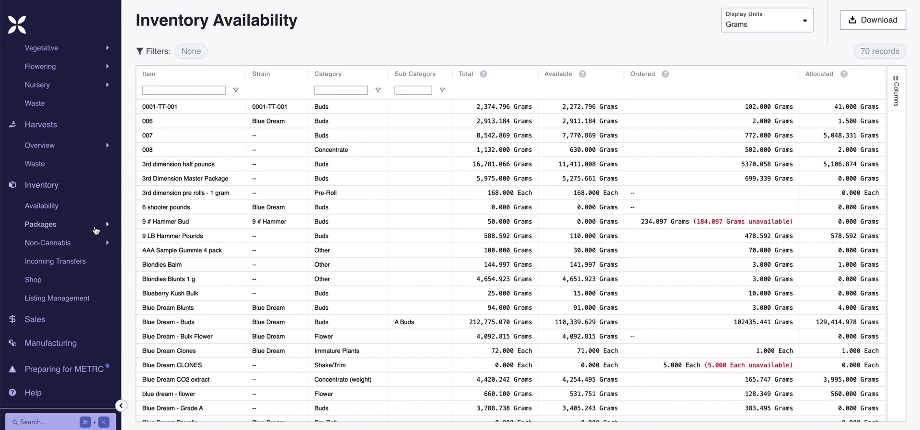
pyautogui.moveTo(97, 231)
pyautogui.click(162, 193)
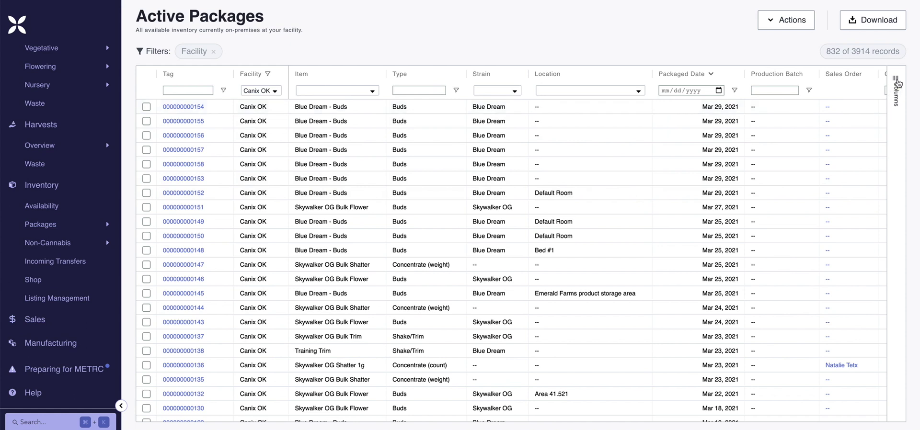
# - Hide the Type, Strain and Location columns of the packages table and show them again
pyautogui.click(896, 86)
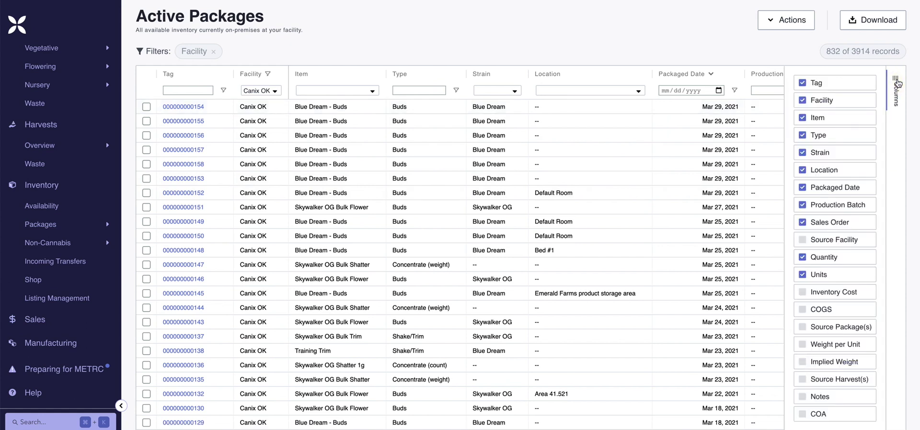
pyautogui.click(804, 136)
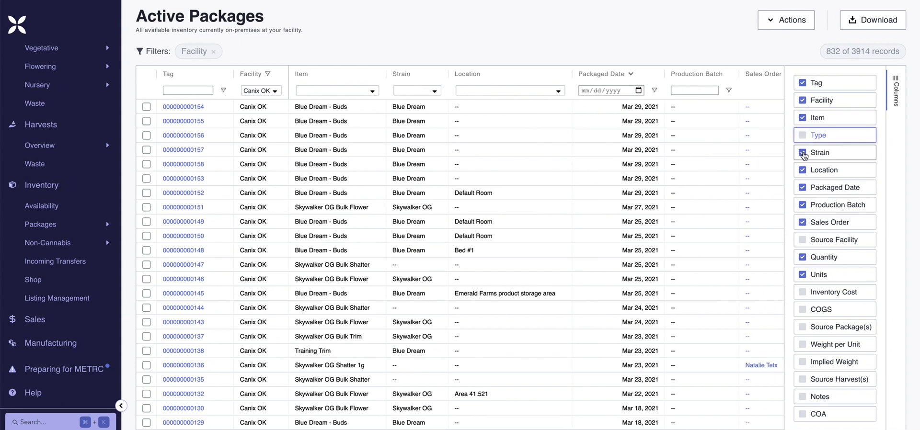
pyautogui.click(803, 154)
pyautogui.click(804, 171)
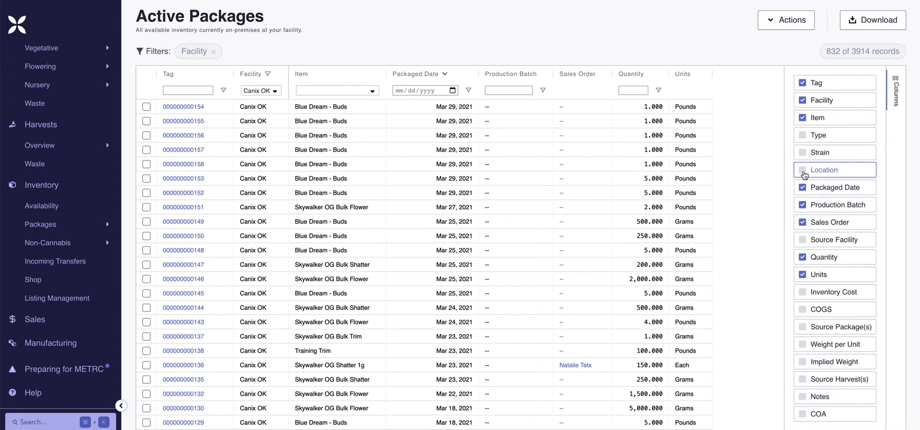
pyautogui.click(804, 171)
pyautogui.click(803, 153)
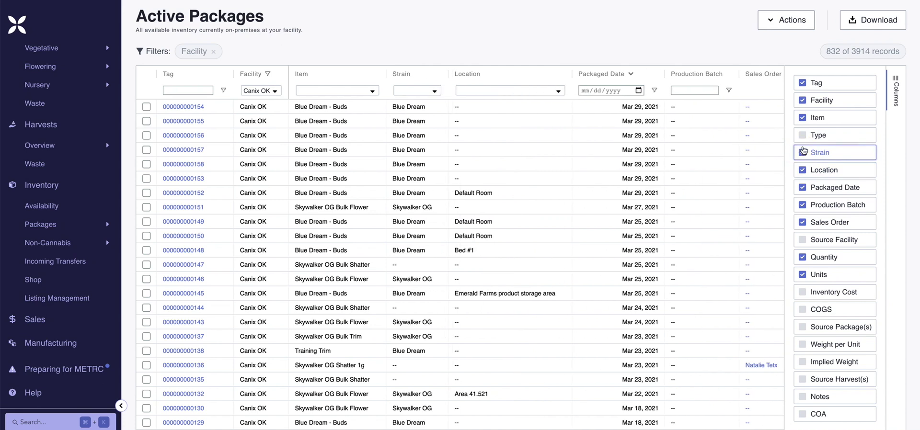
pyautogui.click(804, 139)
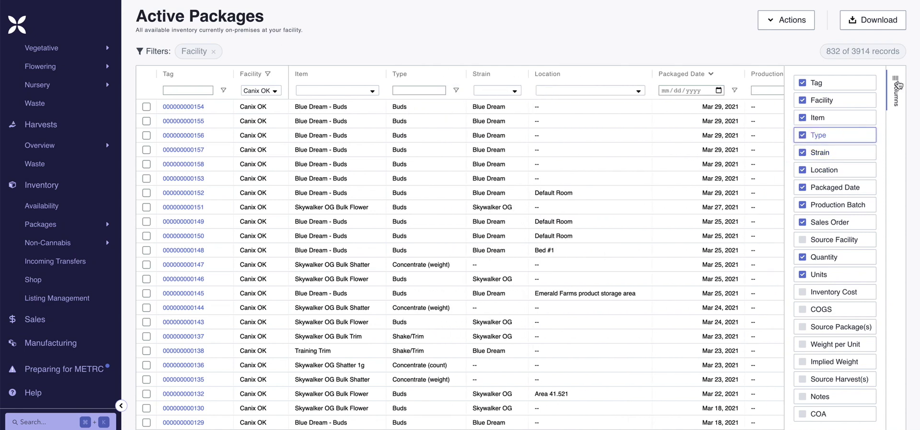
pyautogui.click(896, 86)
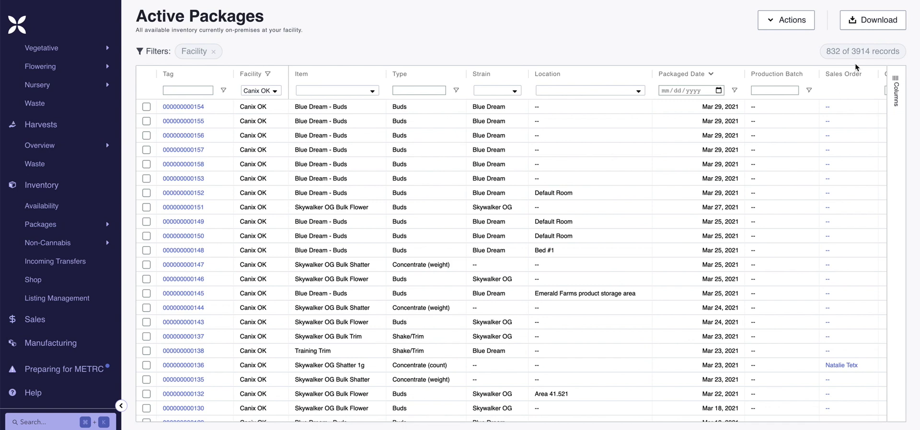
# - Start a new package from an untracked item and choose Blue Dream - Bulk Flower as its item
pyautogui.click(794, 28)
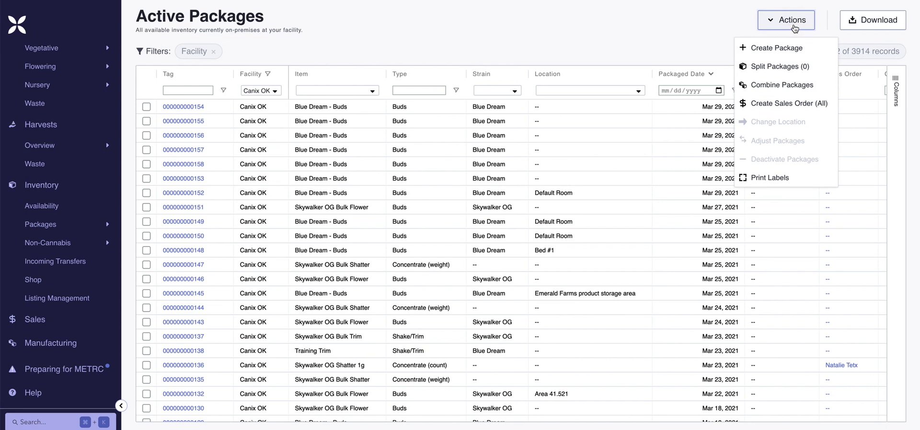
pyautogui.click(814, 50)
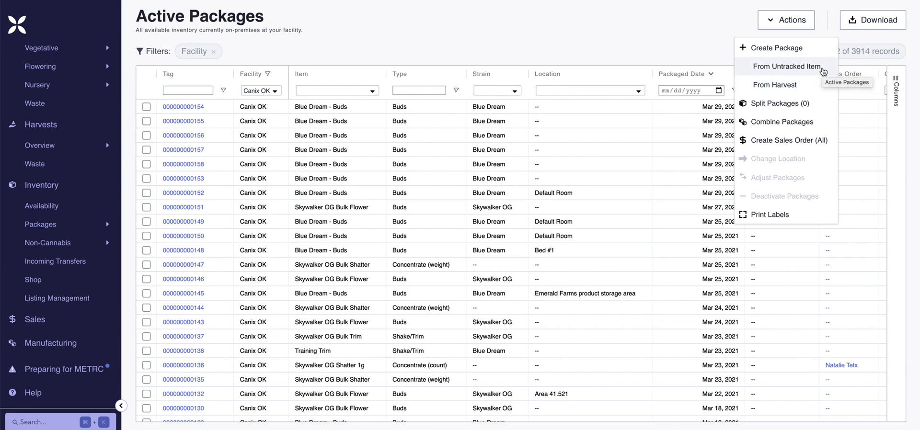
pyautogui.click(823, 70)
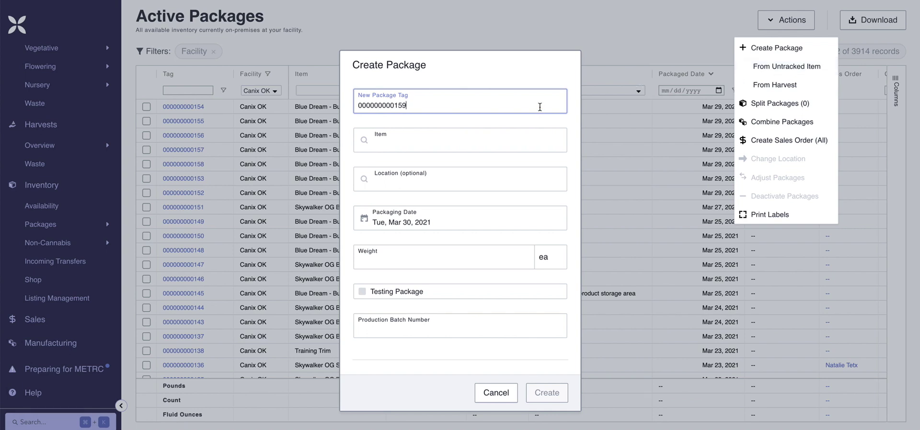
pyautogui.click(491, 144)
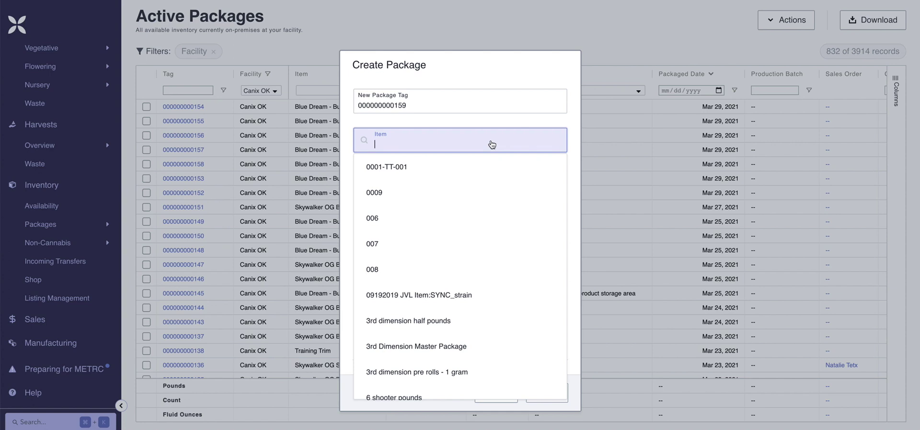
pyautogui.write('Blue Dream')
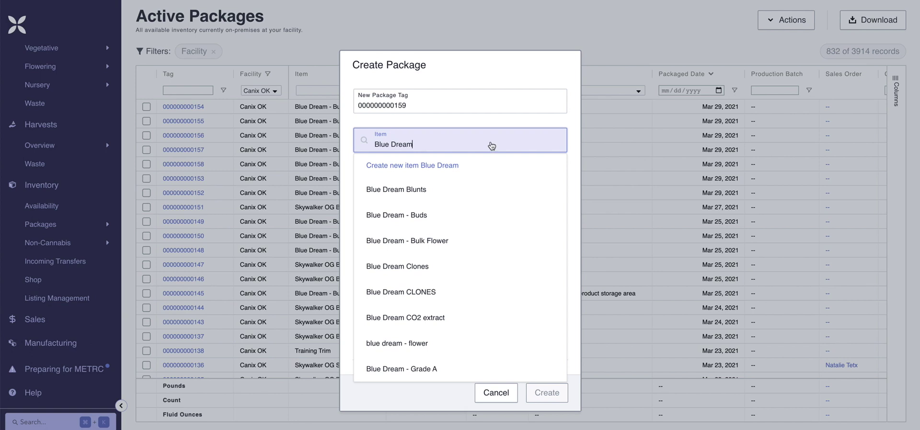
pyautogui.click(486, 242)
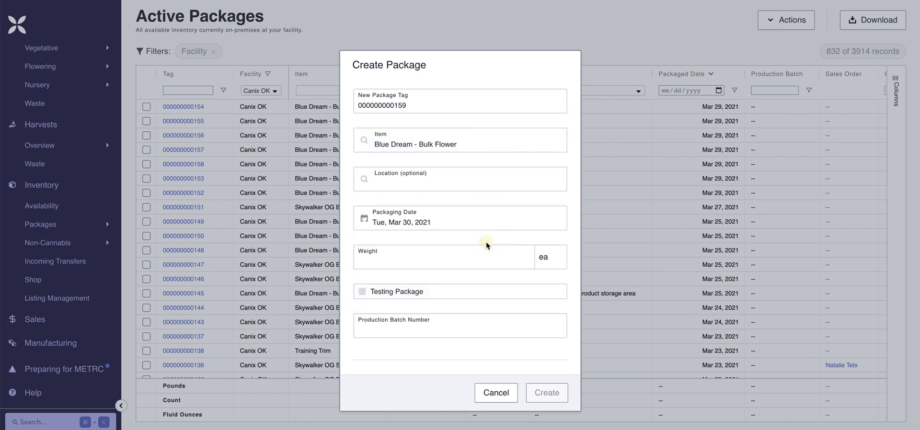
# - Set the new package's location to Packaging Room and its packaging date to Tue, Mar 30, 2021
pyautogui.click(529, 185)
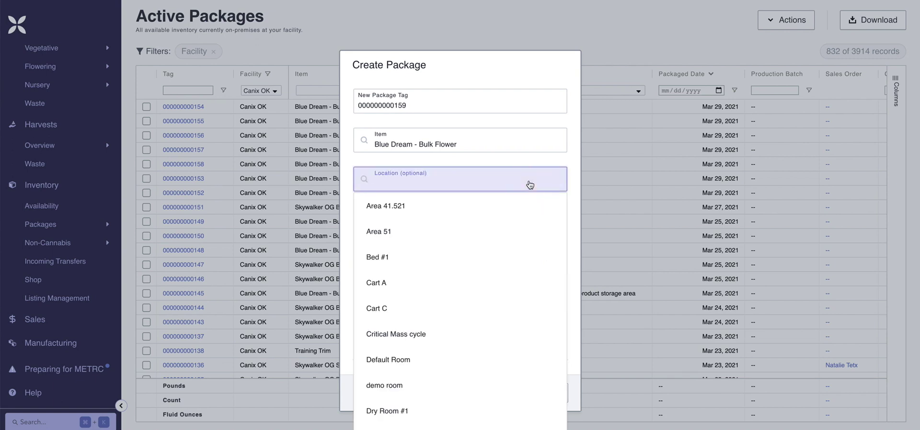
pyautogui.write('Pack')
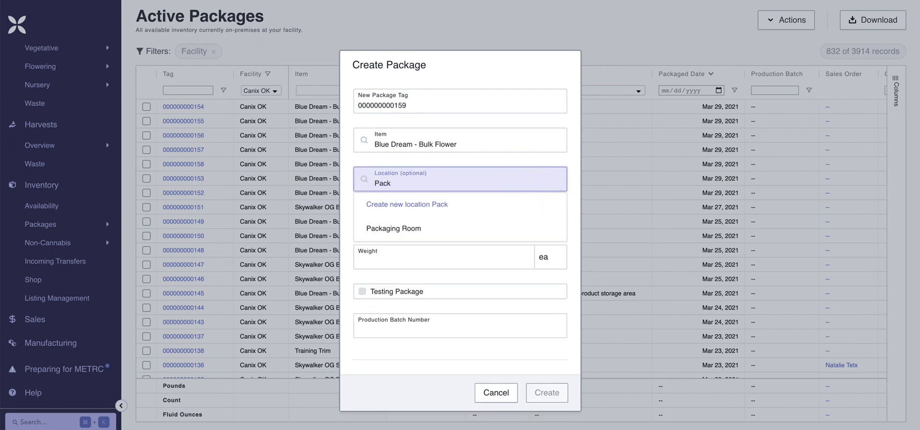
pyautogui.click(482, 229)
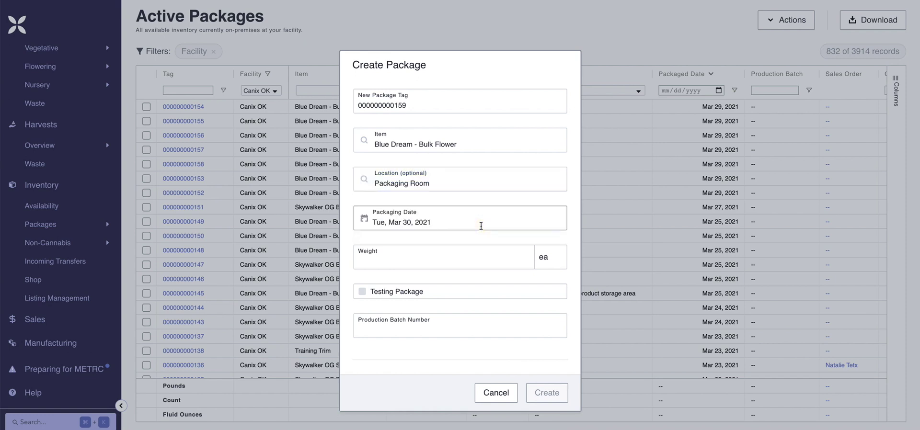
pyautogui.click(481, 226)
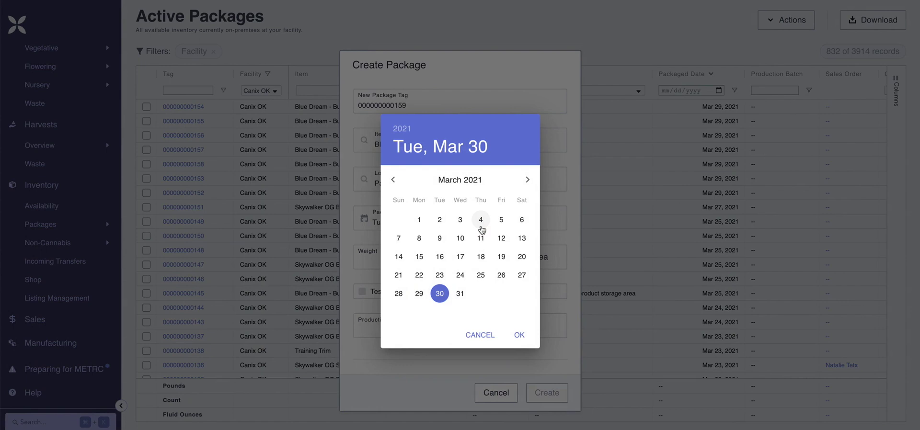
pyautogui.click(419, 277)
pyautogui.click(438, 294)
pyautogui.click(519, 336)
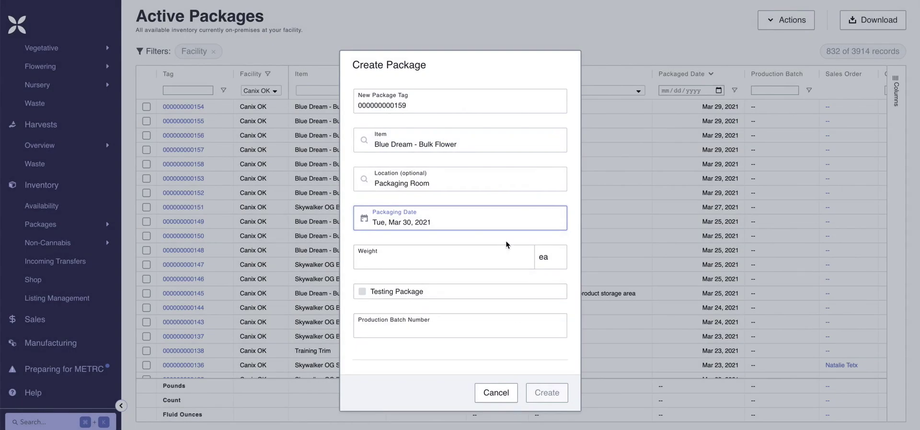
# - Enter a weight of 100 for the new package and create it
pyautogui.click(463, 259)
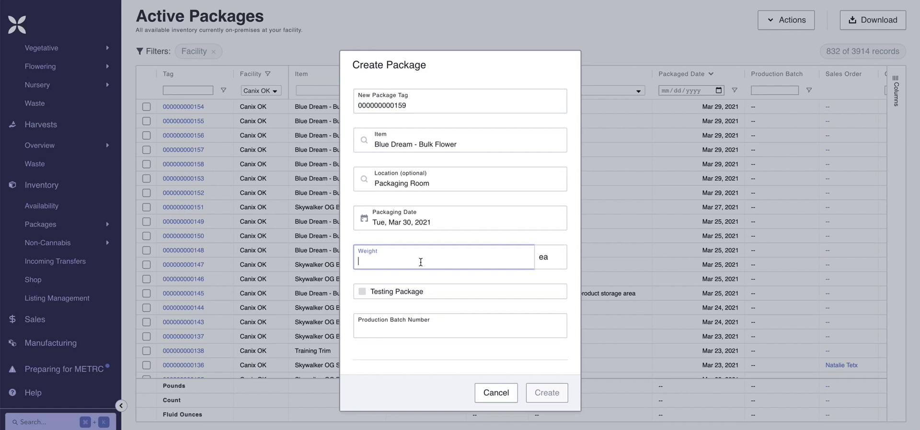
pyautogui.write('100')
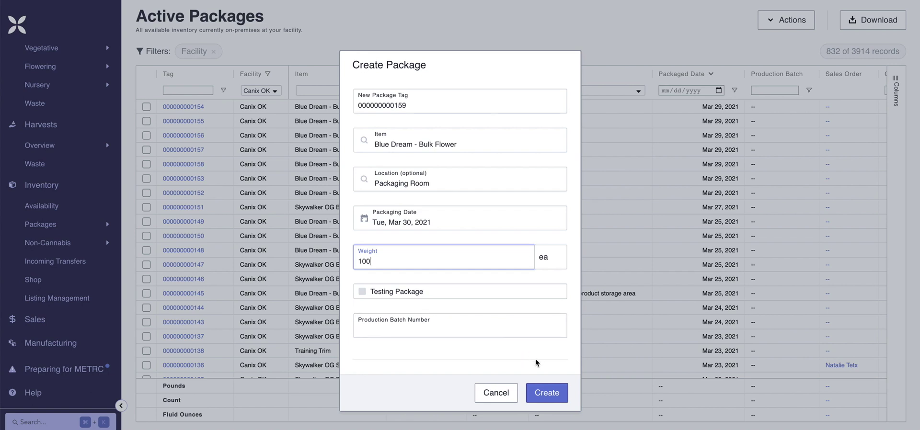
pyautogui.click(564, 398)
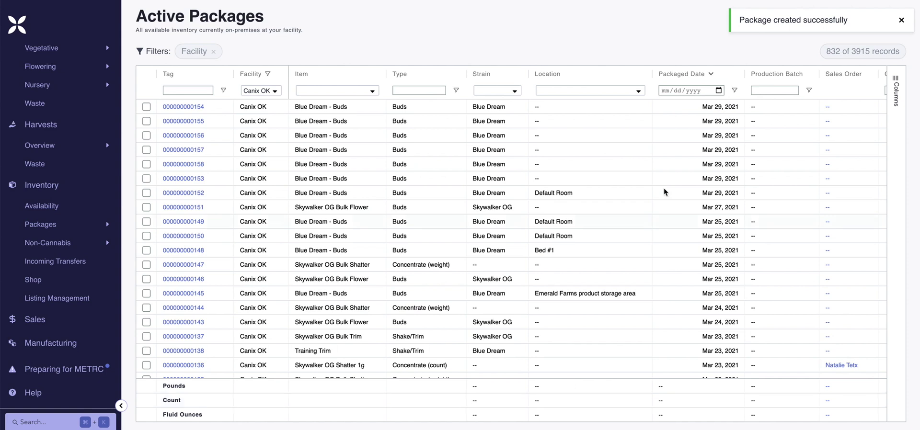
pyautogui.click(902, 22)
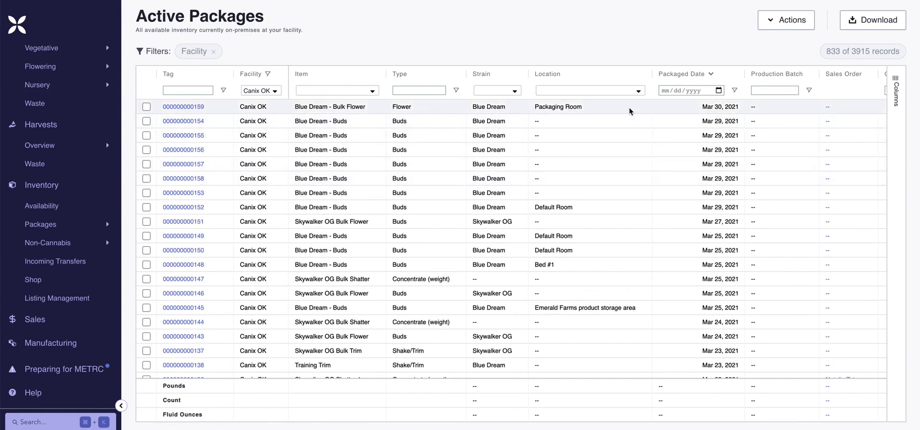
pyautogui.hscroll(4, 629, 110)
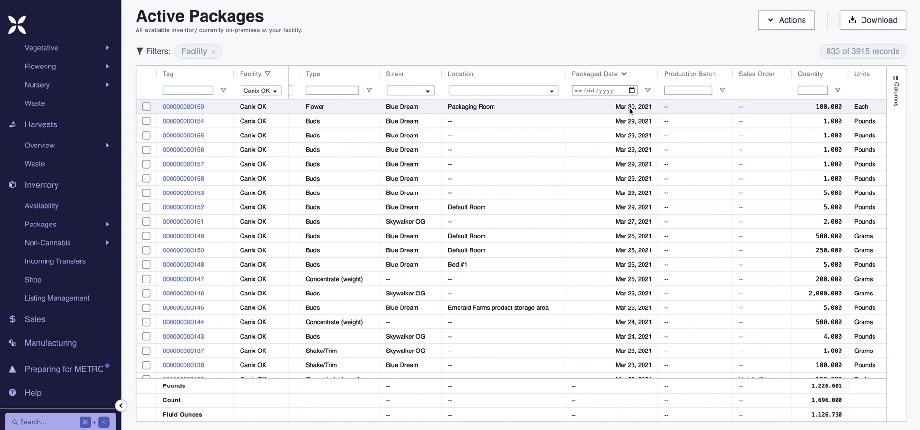
pyautogui.click(860, 109)
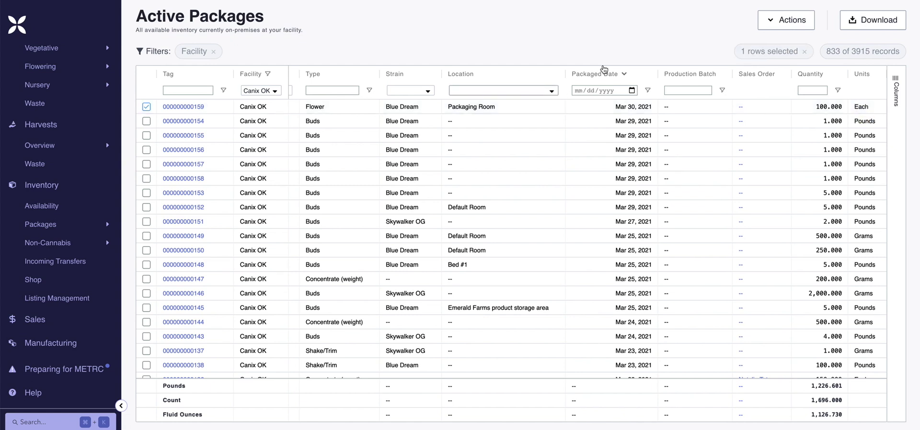
pyautogui.click(768, 24)
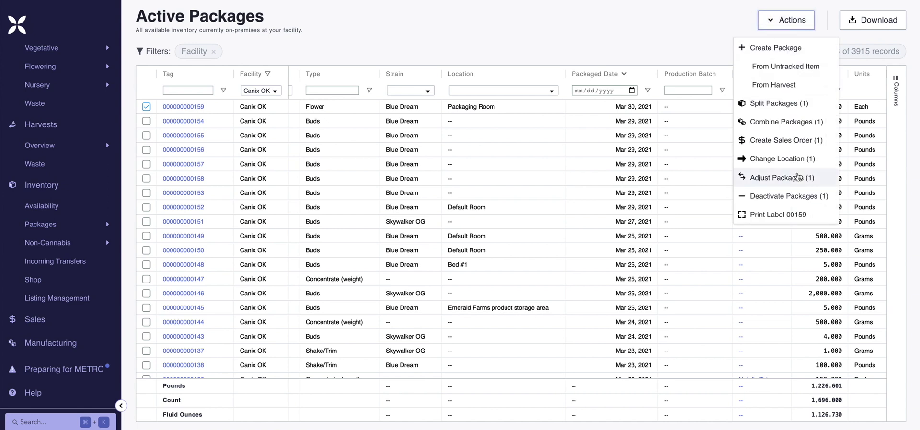
pyautogui.click(797, 178)
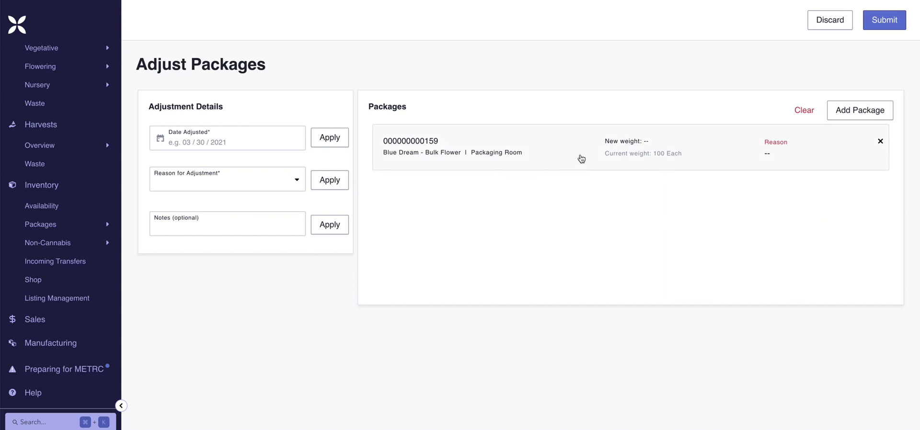
# - Change the unit of the package's new weight to Grams in its adjustment details
pyautogui.click(680, 159)
pyautogui.click(529, 160)
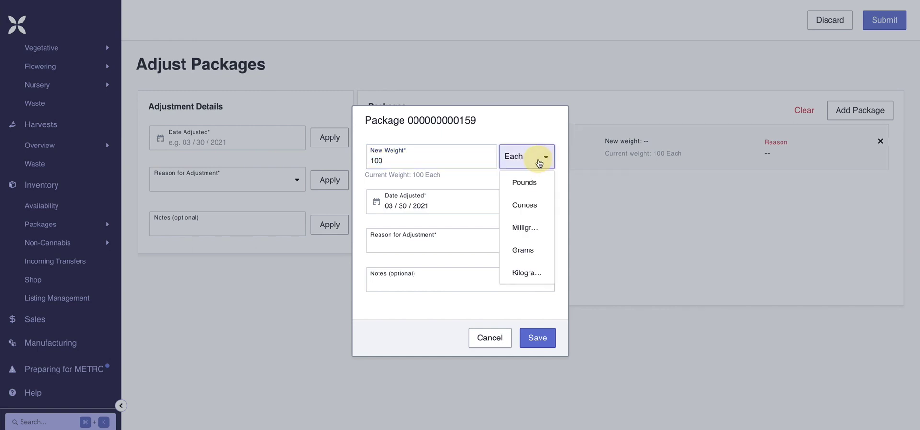
pyautogui.click(537, 253)
pyautogui.click(543, 337)
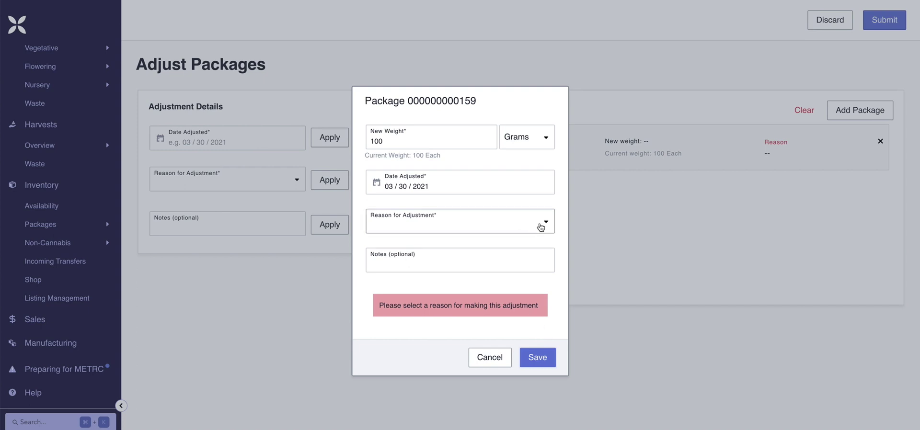
# - Choose Incorrect Quantity as the reason for adjustment, save the details and submit the package adjustment
pyautogui.click(541, 228)
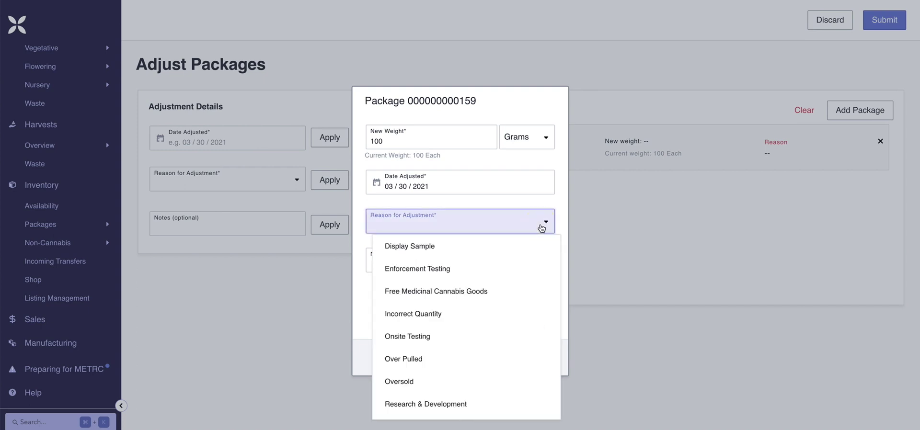
pyautogui.click(512, 324)
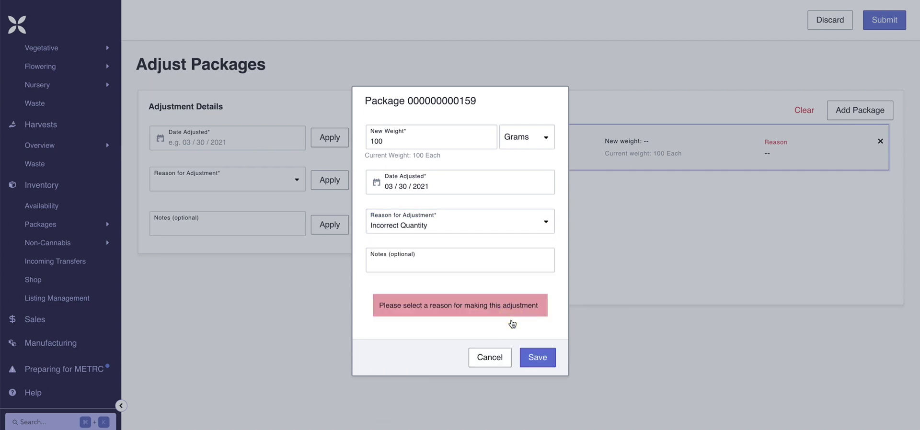
pyautogui.click(537, 357)
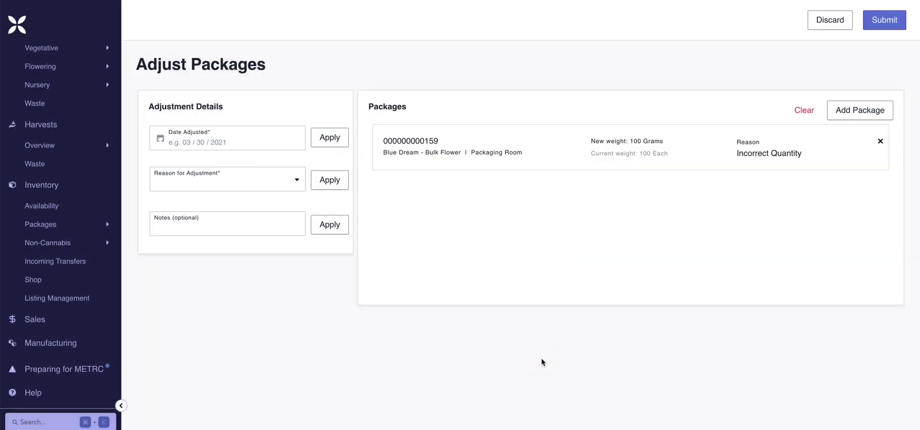
pyautogui.click(897, 19)
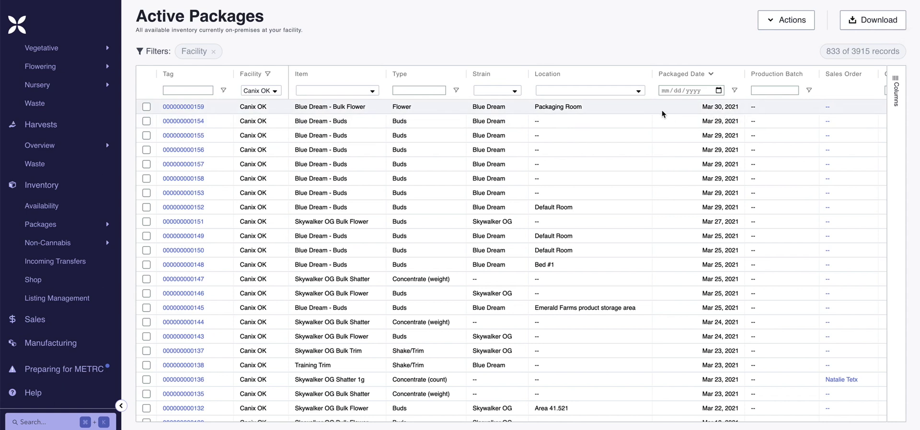
pyautogui.hscroll(3, 661, 114)
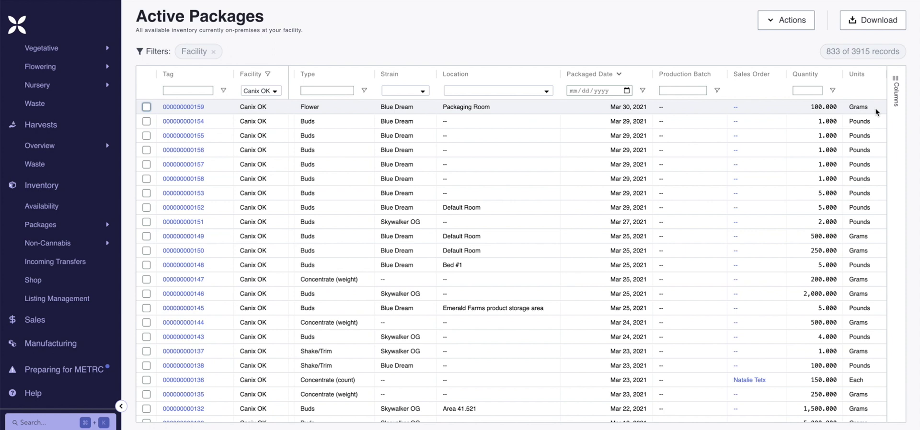
pyautogui.click(147, 109)
pyautogui.click(146, 108)
pyautogui.click(875, 110)
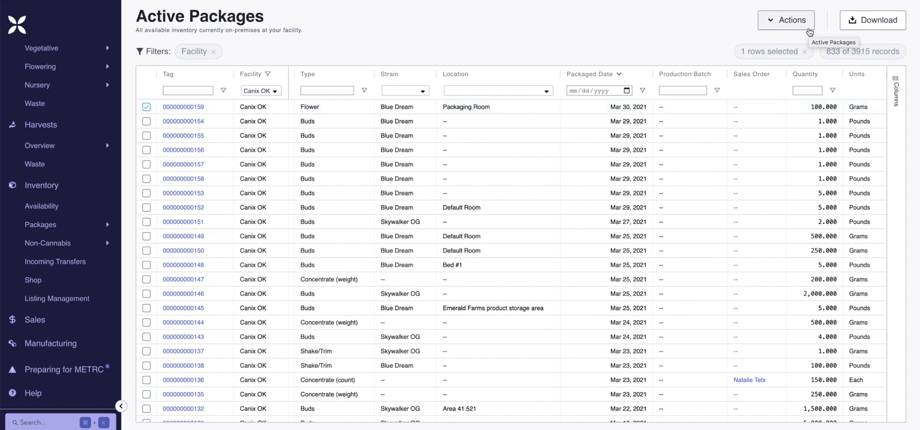
pyautogui.click(809, 31)
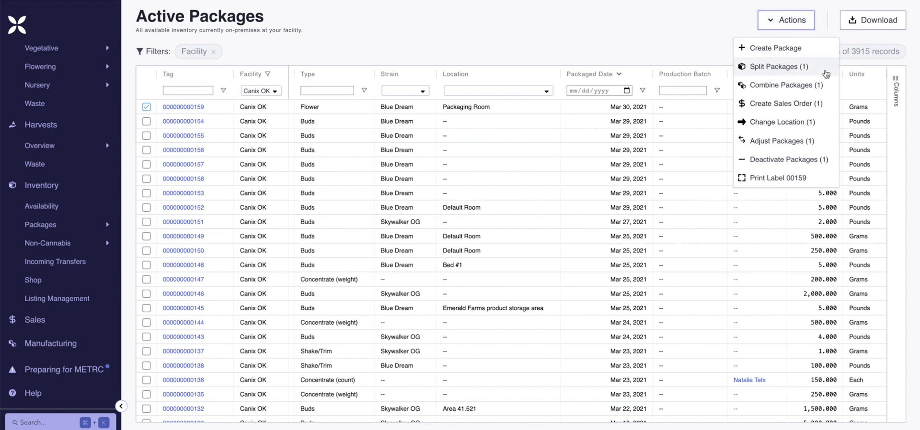
pyautogui.click(825, 71)
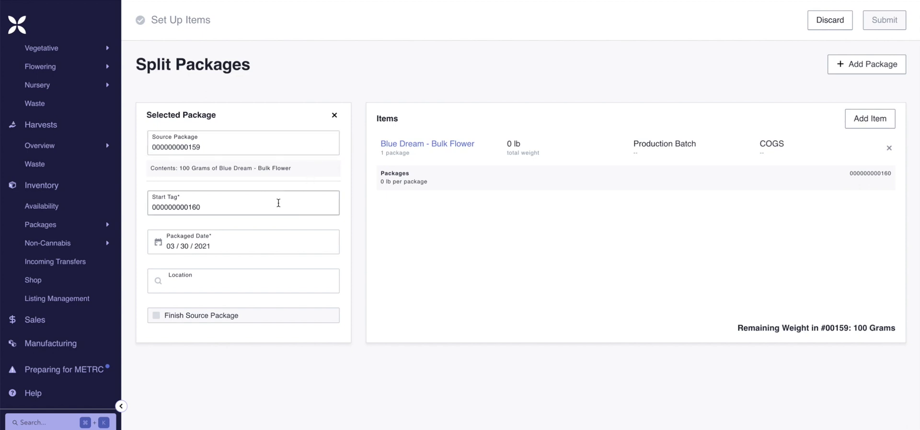
# - Set the location of the split packages to Packaging Room
pyautogui.click(272, 283)
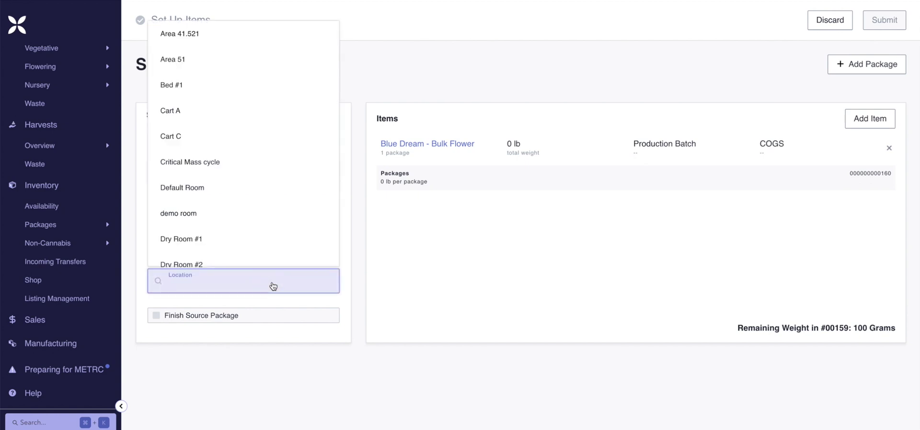
pyautogui.write('Pack')
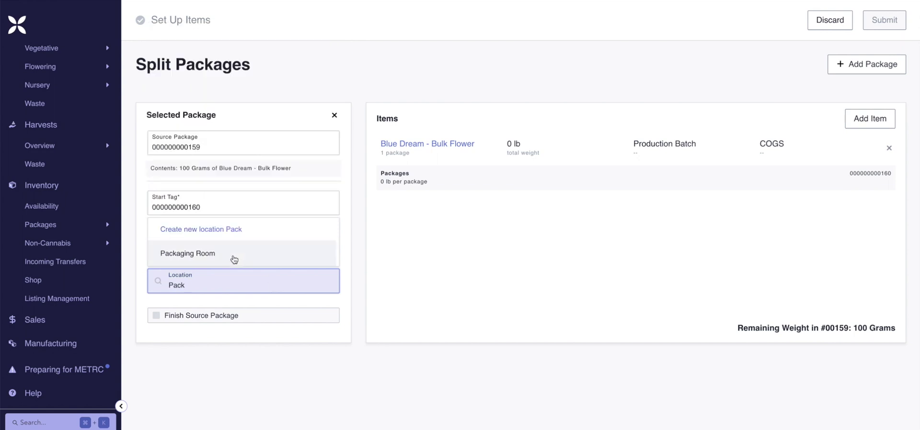
pyautogui.click(234, 260)
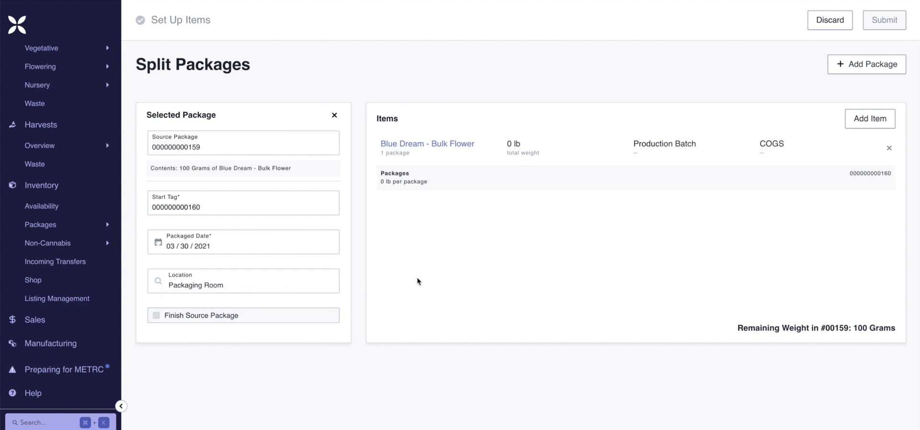
# - Set the Blue Dream - Bulk Flower split item to a packaged weight of 10 g and 5 packages
pyautogui.click(514, 155)
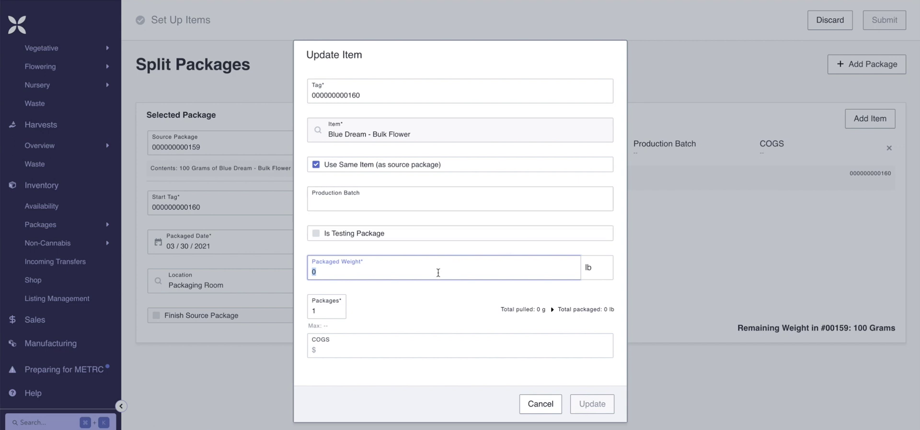
pyautogui.write('10')
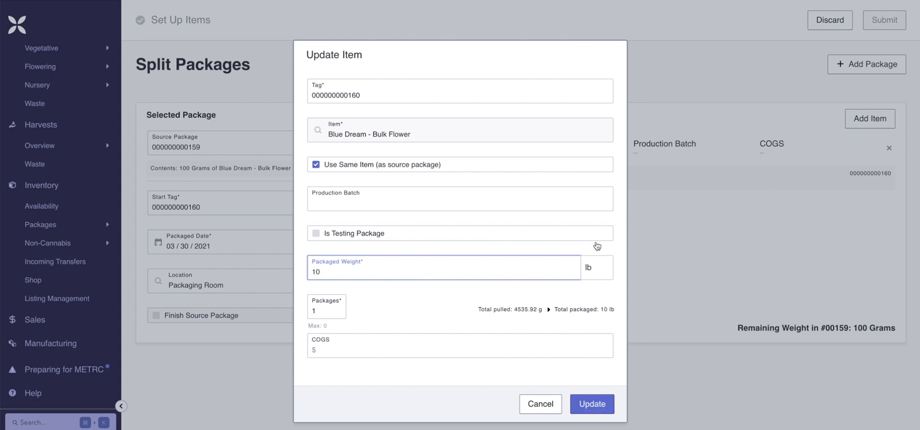
pyautogui.click(596, 270)
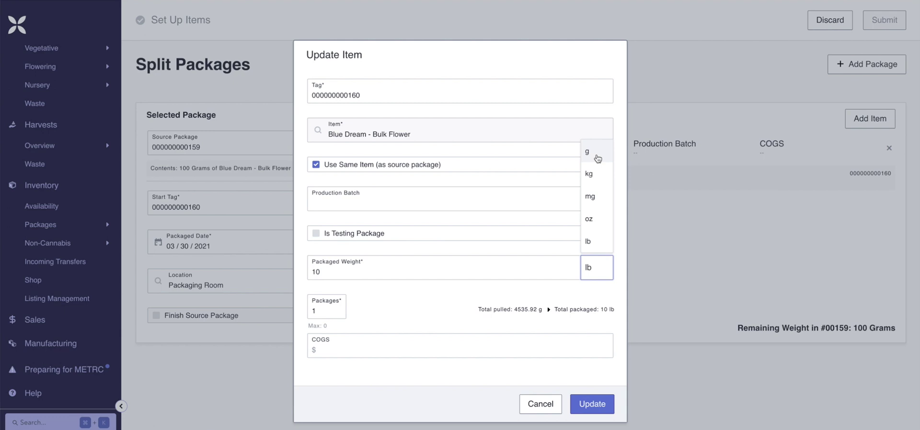
pyautogui.click(597, 152)
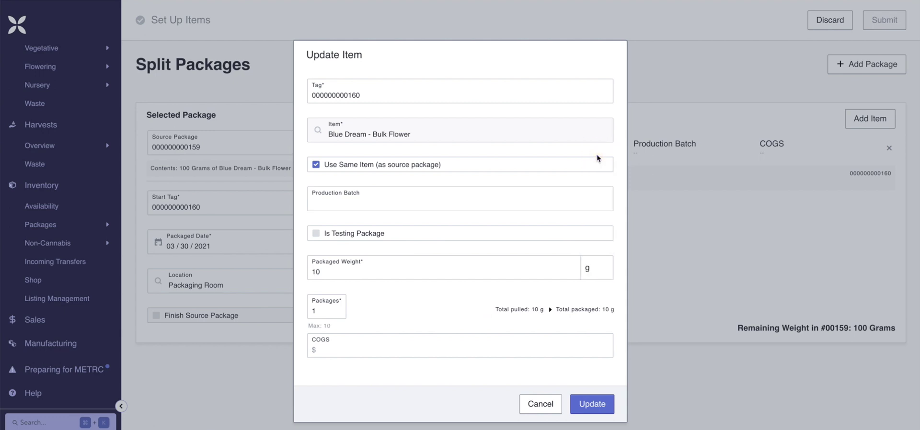
pyautogui.click(322, 312)
pyautogui.doubleClick(321, 312)
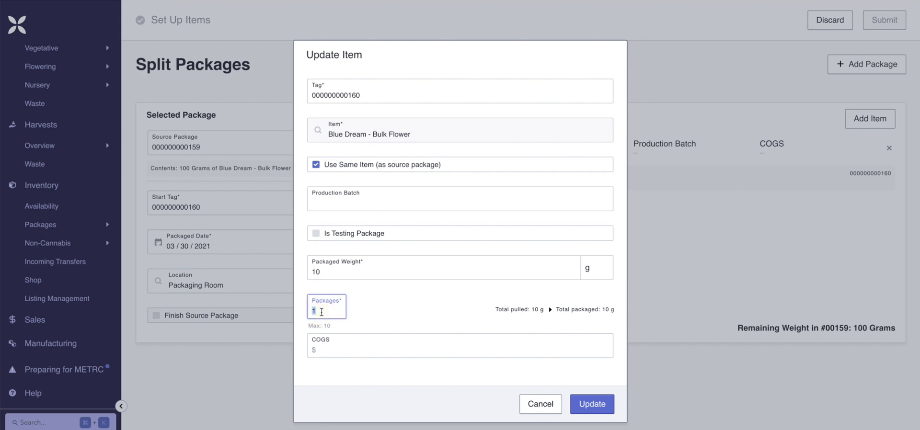
pyautogui.write('5')
pyautogui.click(388, 319)
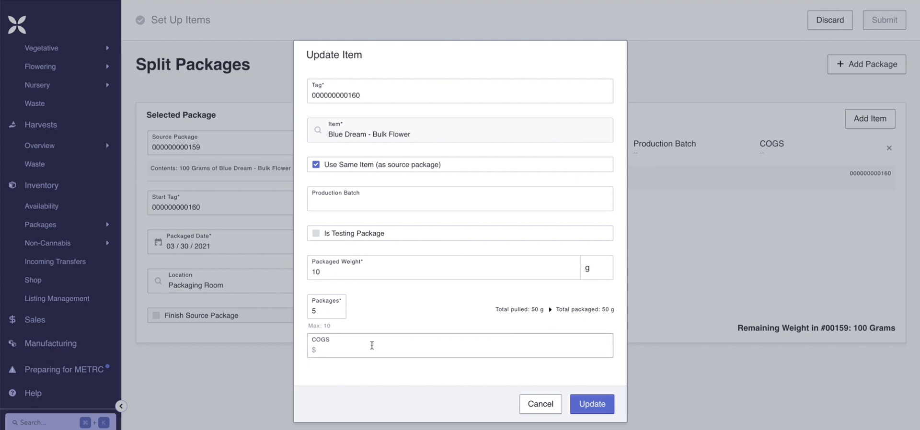
# - Set the split item's COGS to $2.00, update the item and submit the package split
pyautogui.click(335, 351)
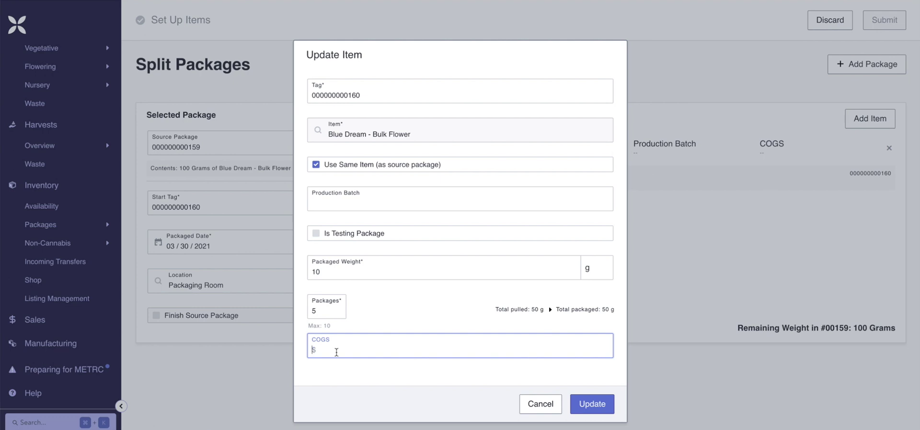
pyautogui.write('2,000')
pyautogui.press('BackSpace')
pyautogui.press('BackSpace')
pyautogui.press('BackSpace')
pyautogui.click(602, 405)
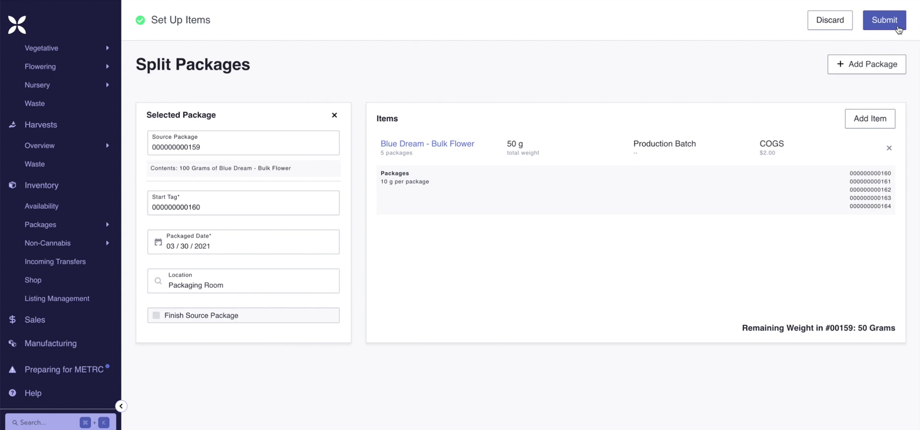
pyautogui.click(884, 21)
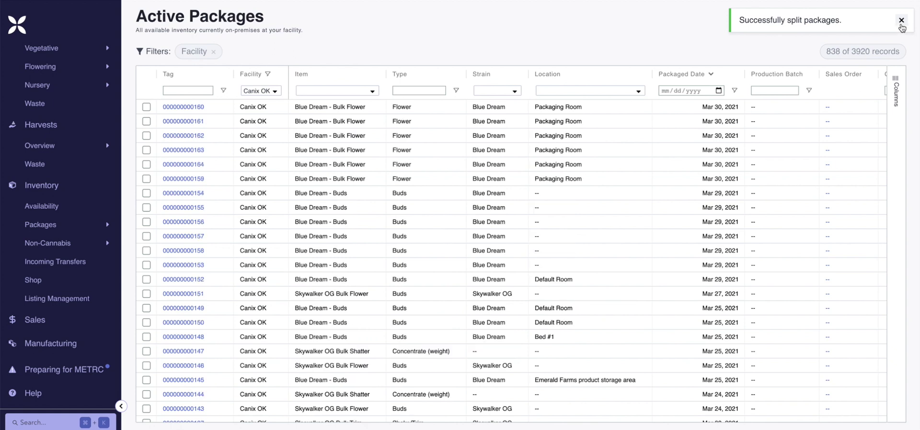
pyautogui.click(902, 22)
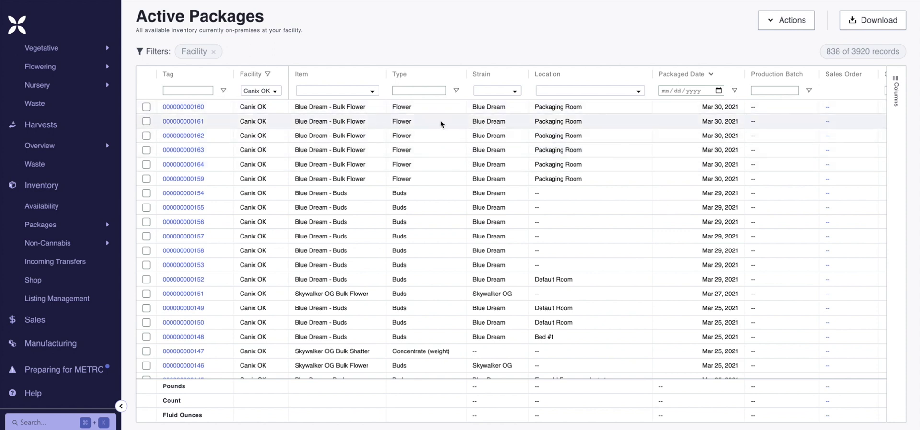
pyautogui.hscroll(3, 478, 135)
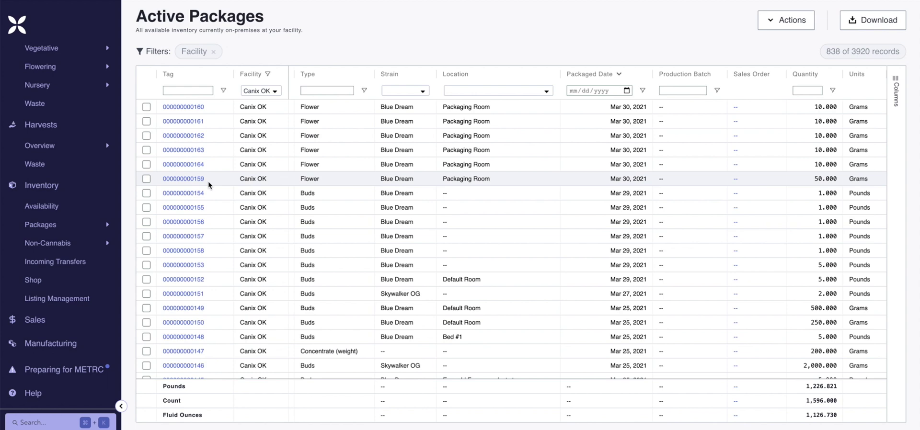
pyautogui.click(192, 180)
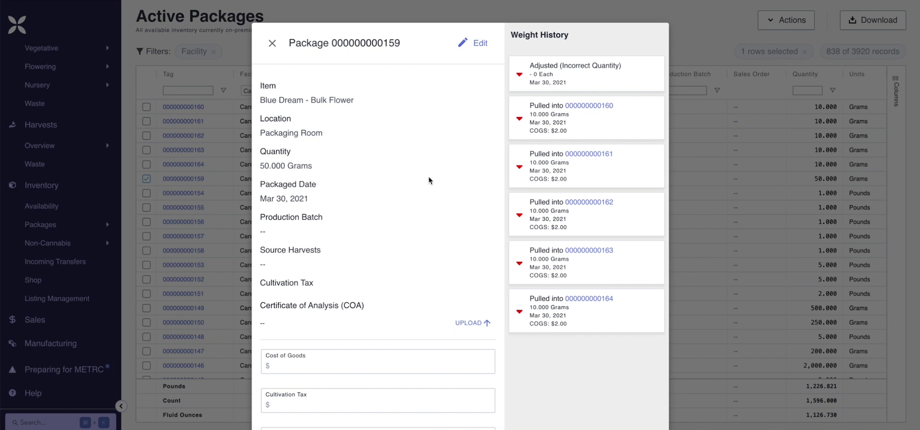
pyautogui.scroll(-2, 429, 181)
pyautogui.scroll(2, 430, 181)
pyautogui.click(272, 43)
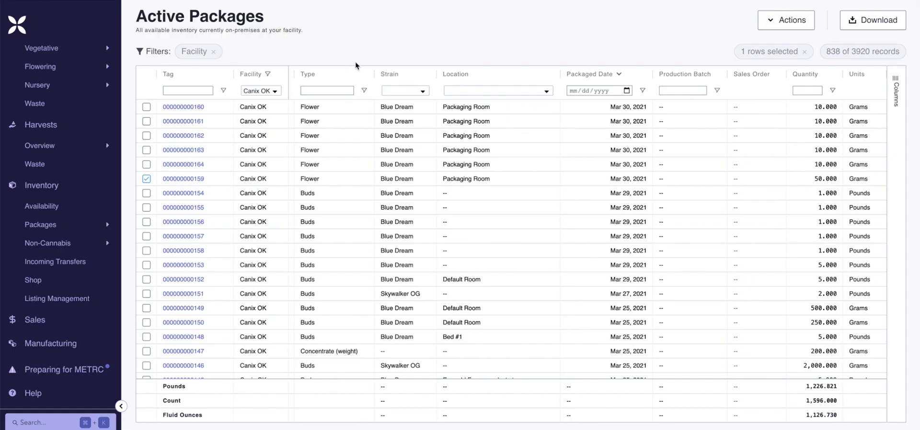
pyautogui.click(146, 179)
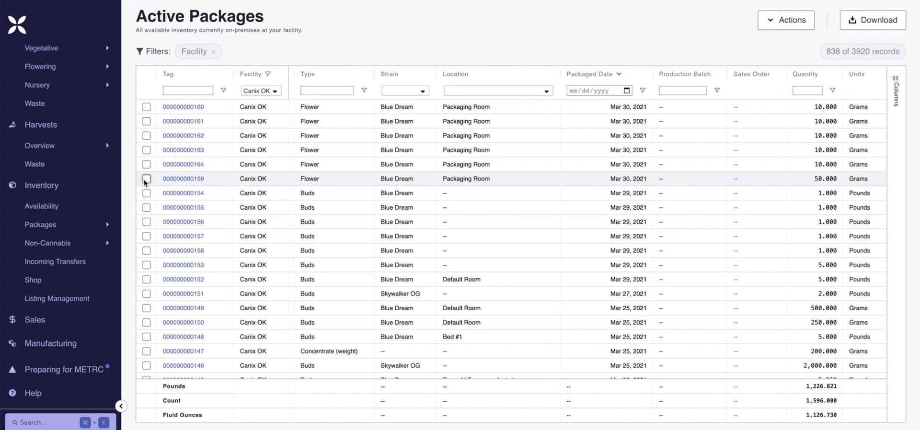
pyautogui.click(181, 107)
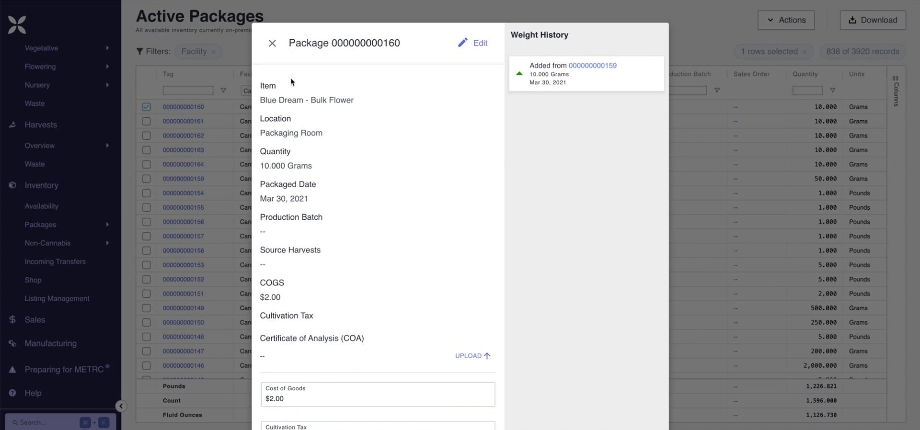
pyautogui.scroll(-2, 291, 82)
pyautogui.scroll(2, 290, 82)
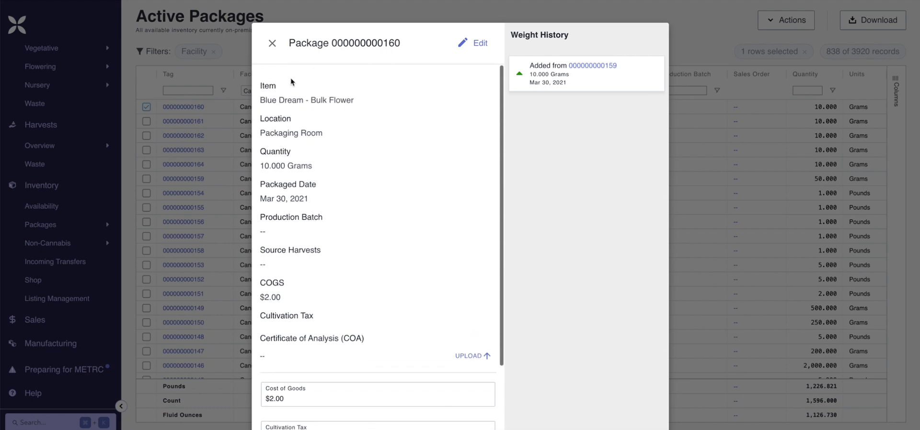
pyautogui.click(272, 44)
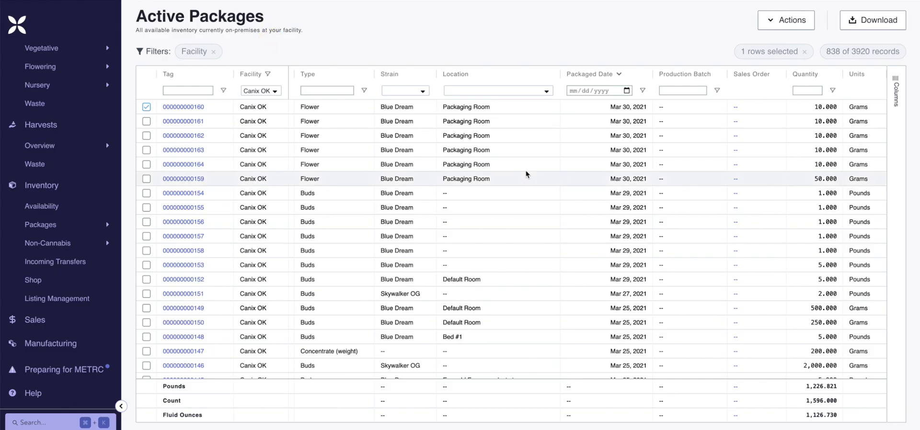
pyautogui.click(147, 122)
pyautogui.click(148, 137)
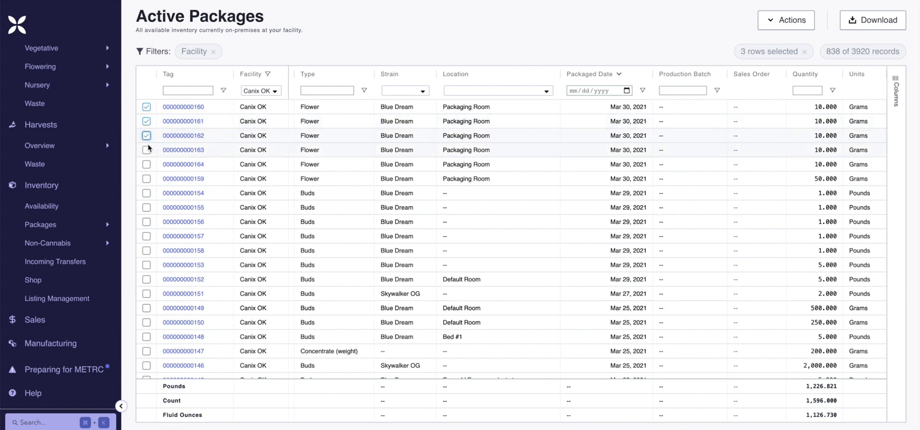
pyautogui.click(147, 150)
pyautogui.click(147, 165)
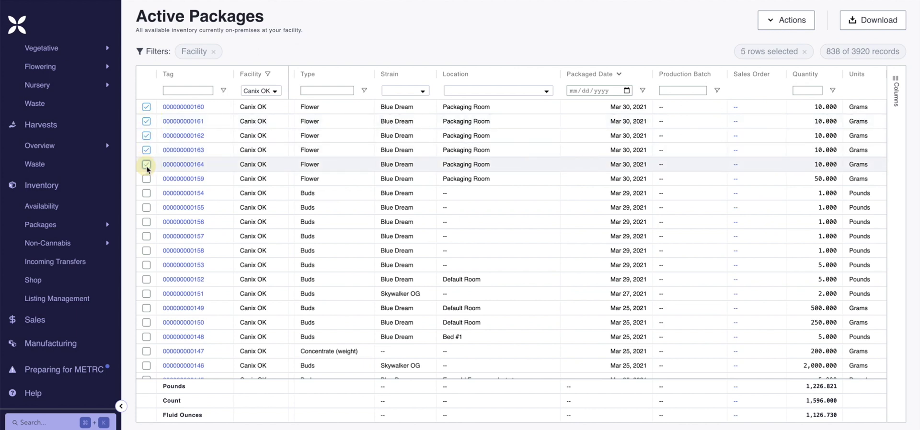
pyautogui.click(147, 165)
pyautogui.click(147, 150)
pyautogui.click(147, 135)
pyautogui.click(147, 121)
pyautogui.click(146, 107)
pyautogui.click(148, 108)
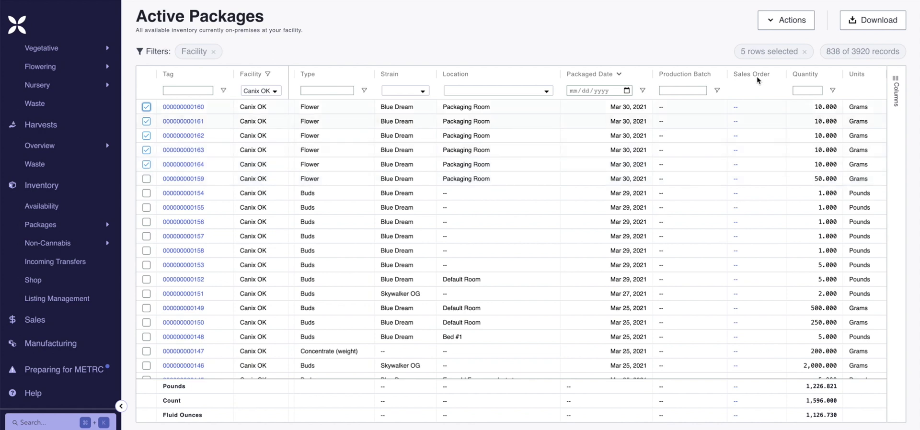
pyautogui.click(808, 27)
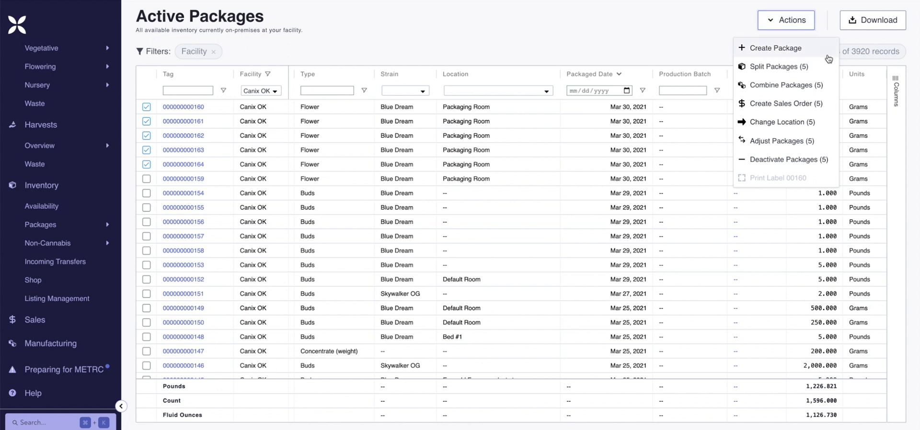
pyautogui.click(829, 86)
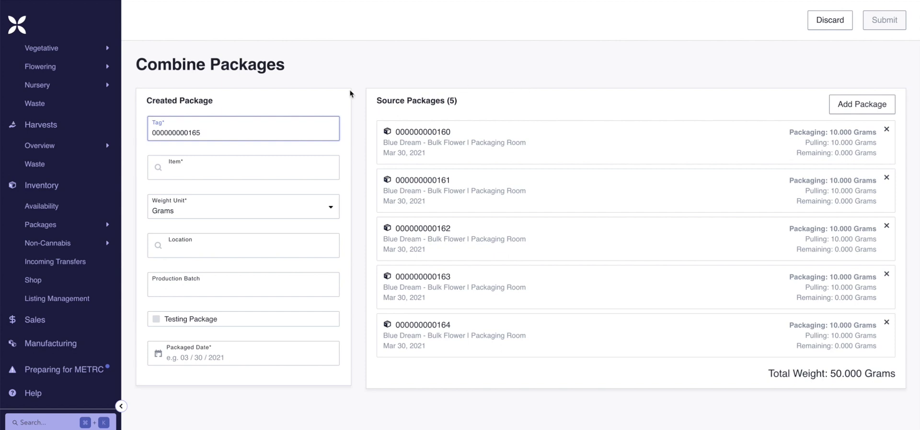
# - Assign the item Blue Dream - Bulk Flower to the combined package, keeping Grams as the weight unit
pyautogui.click(321, 172)
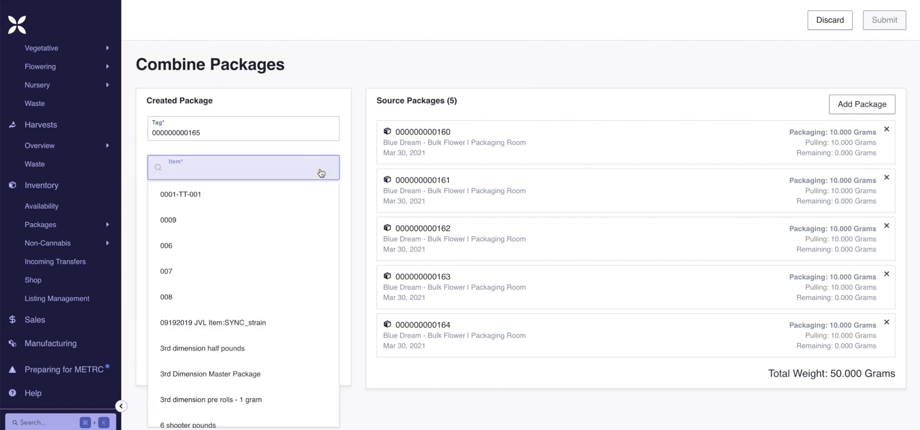
pyautogui.write('Blue Dream')
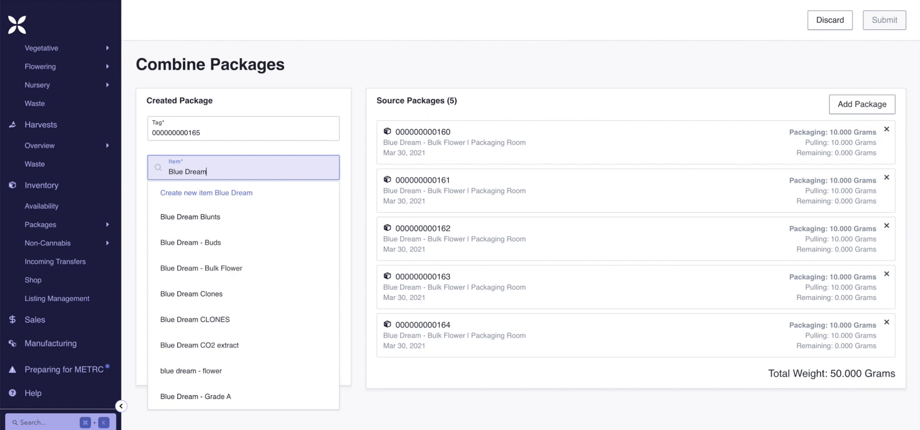
pyautogui.click(254, 275)
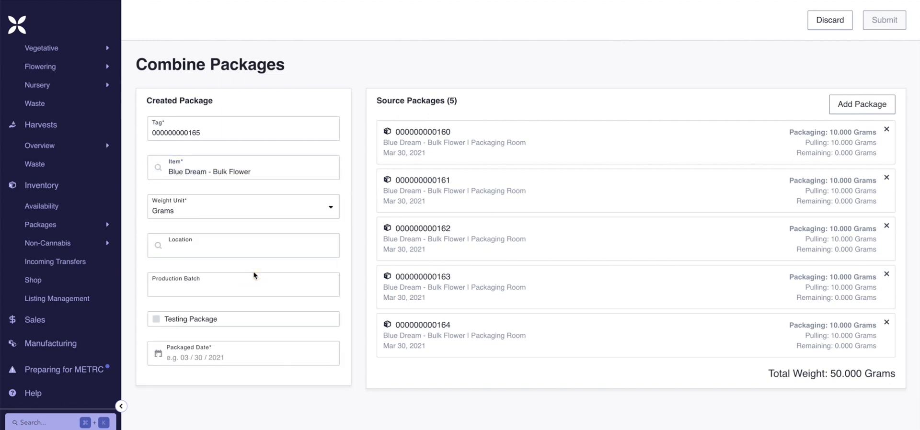
pyautogui.click(331, 209)
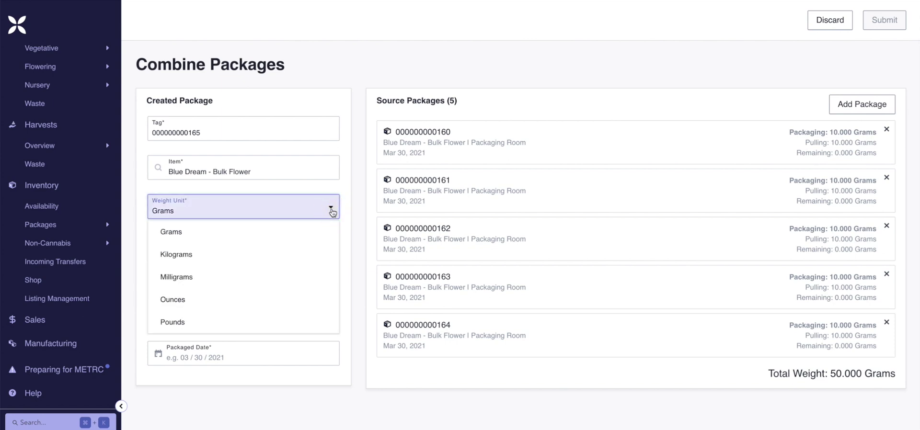
pyautogui.click(350, 212)
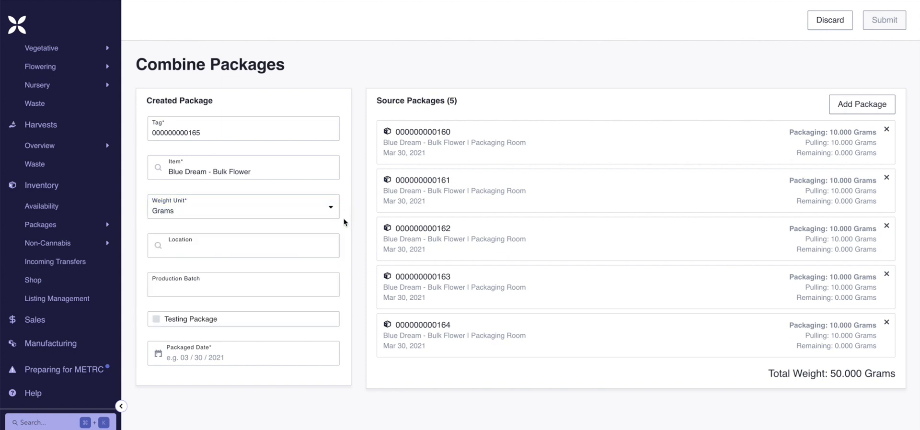
# - Set the combined package's location to Default Room and its packaged date to 03/30/2021
pyautogui.click(287, 253)
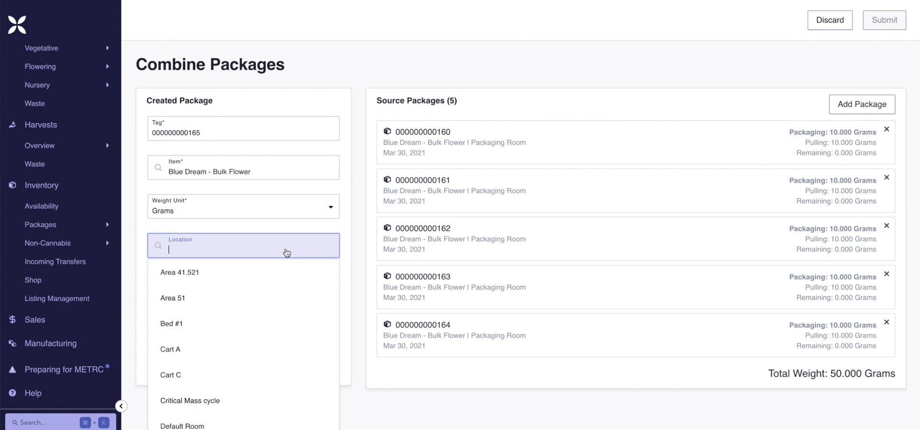
pyautogui.scroll(-2, 297, 308)
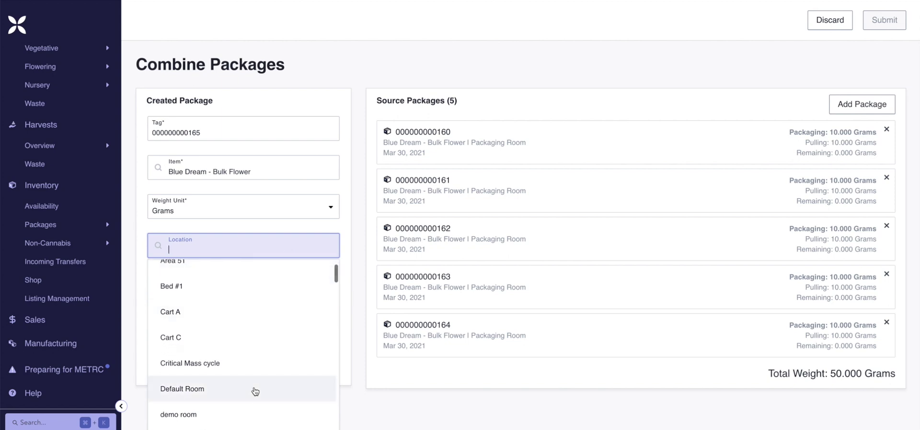
pyautogui.click(254, 390)
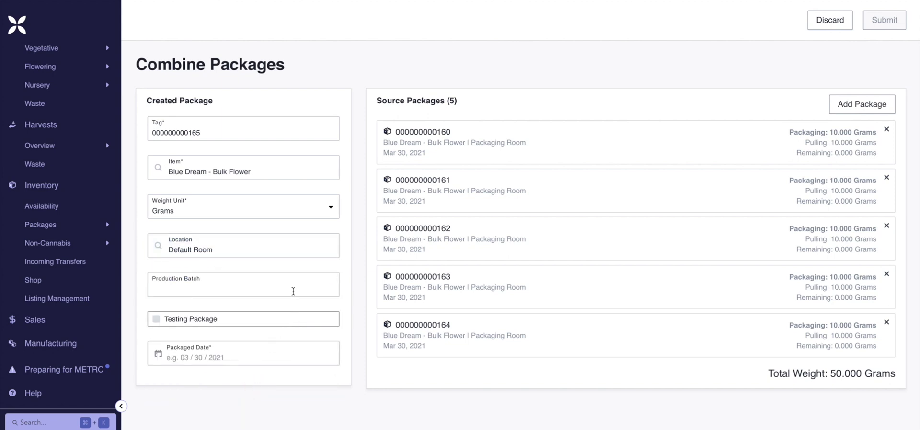
pyautogui.click(264, 359)
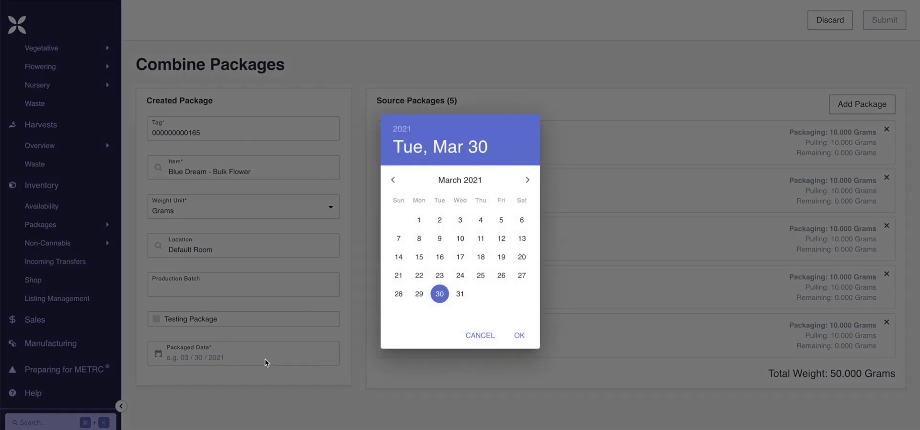
pyautogui.click(441, 297)
pyautogui.click(520, 335)
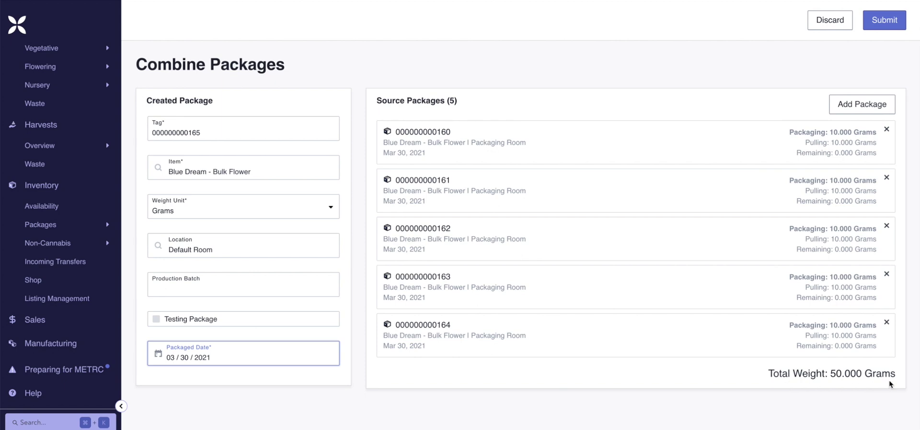
# - Submit the package combination and confirm the package creation
pyautogui.click(889, 32)
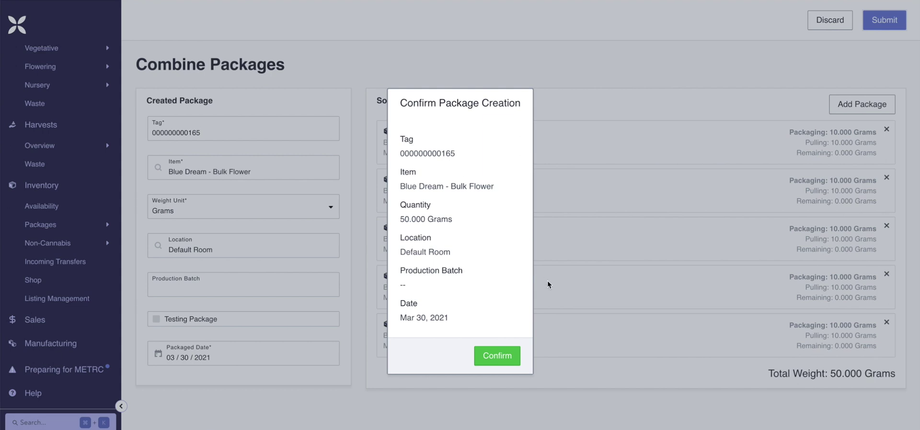
pyautogui.click(518, 365)
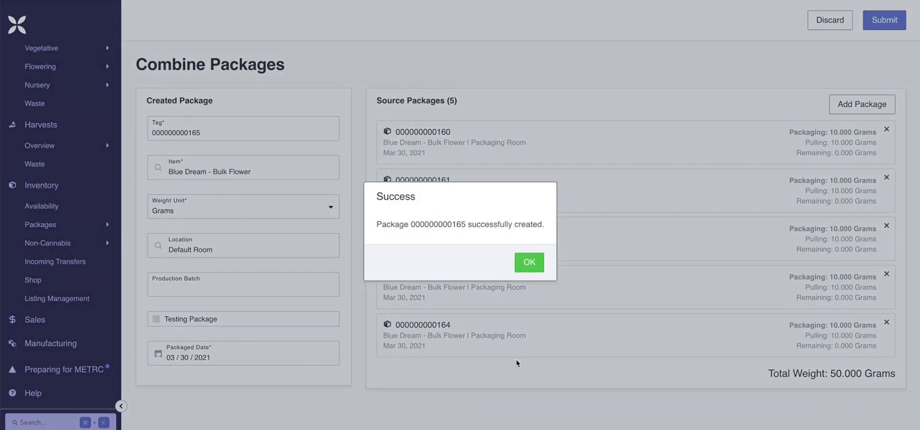
pyautogui.click(535, 267)
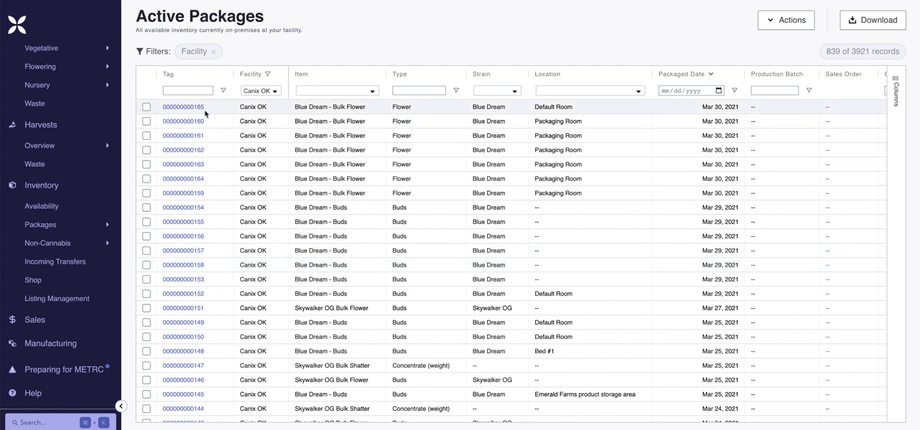
pyautogui.hscroll(4, 300, 120)
pyautogui.click(184, 106)
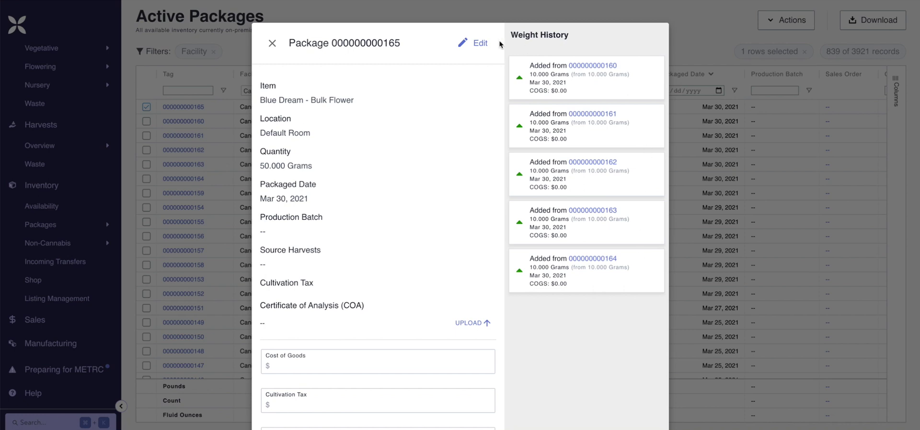
pyautogui.click(272, 44)
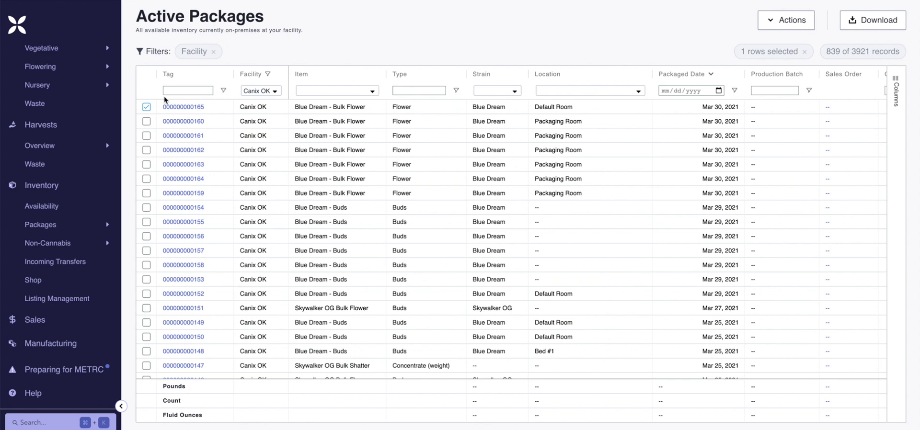
pyautogui.click(146, 107)
pyautogui.hscroll(3, 308, 164)
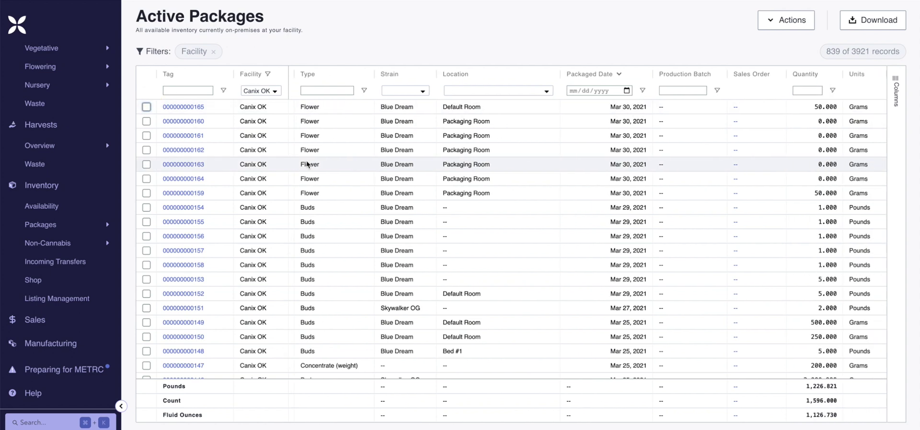
pyautogui.hscroll(-3, 308, 165)
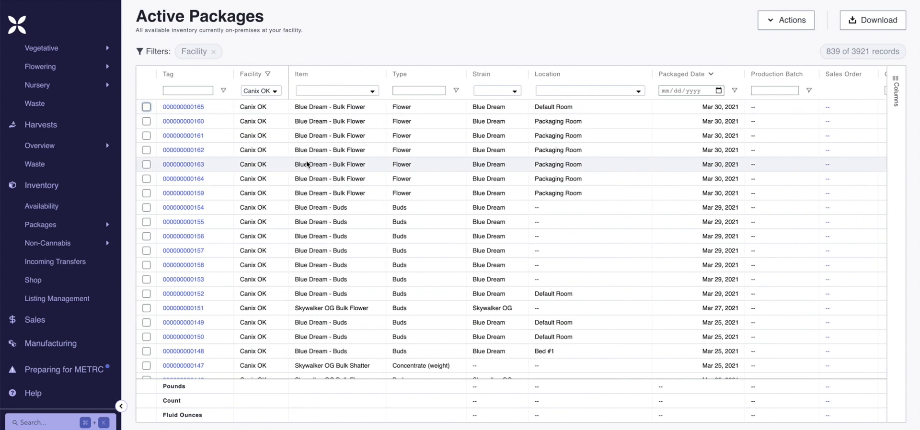
pyautogui.hscroll(3, 308, 164)
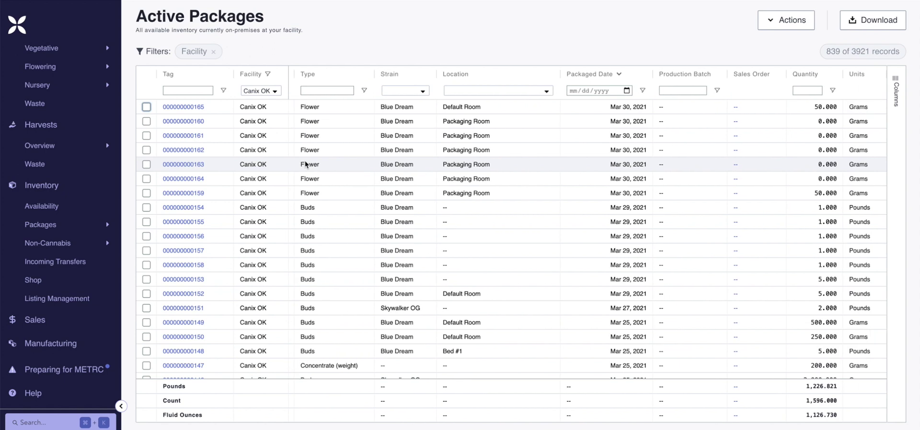
pyautogui.click(147, 122)
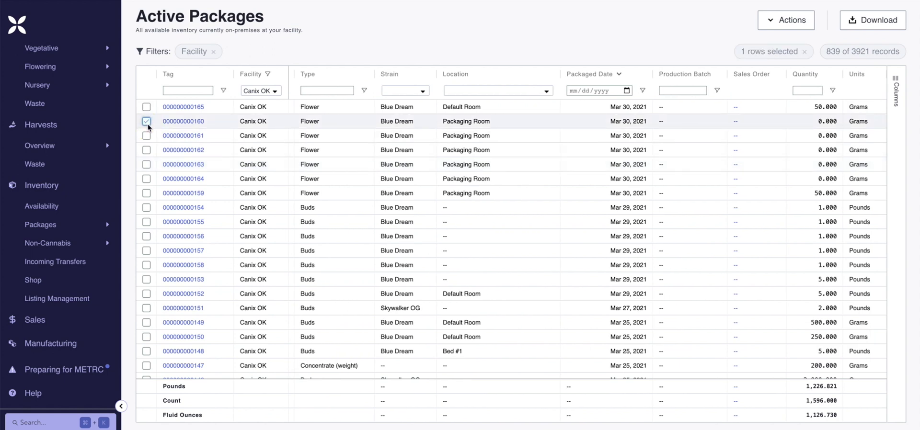
pyautogui.keyDown('shift'); pyautogui.click(147, 179); pyautogui.keyUp('shift')
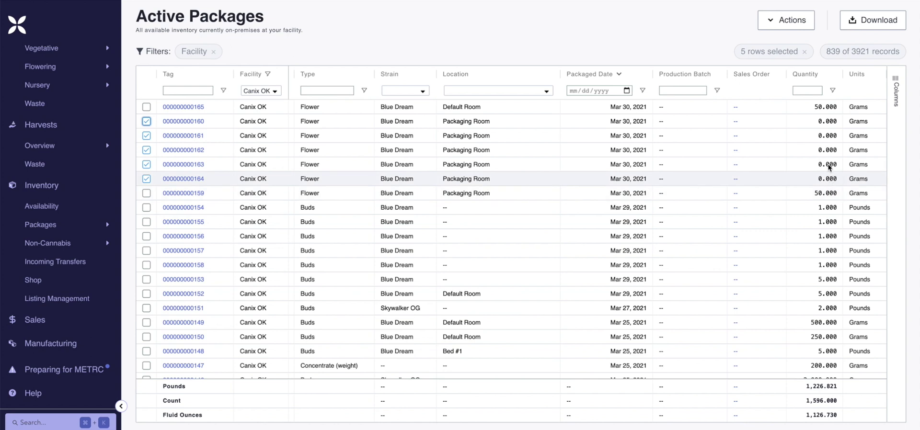
pyautogui.click(803, 30)
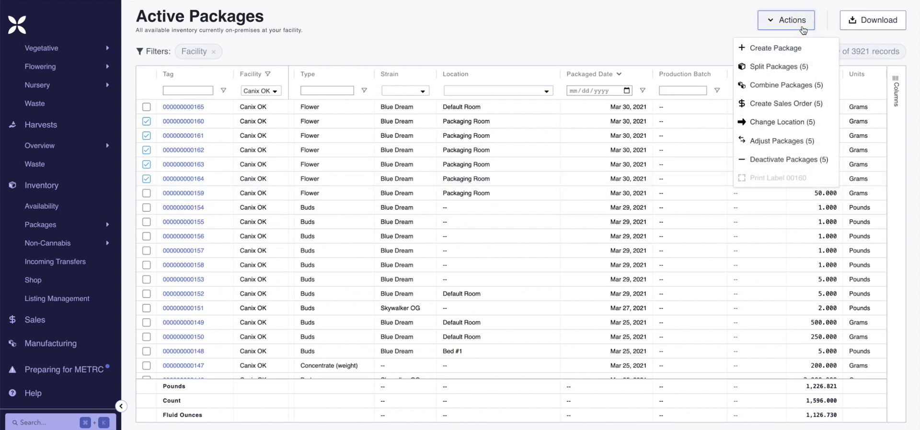
pyautogui.click(813, 127)
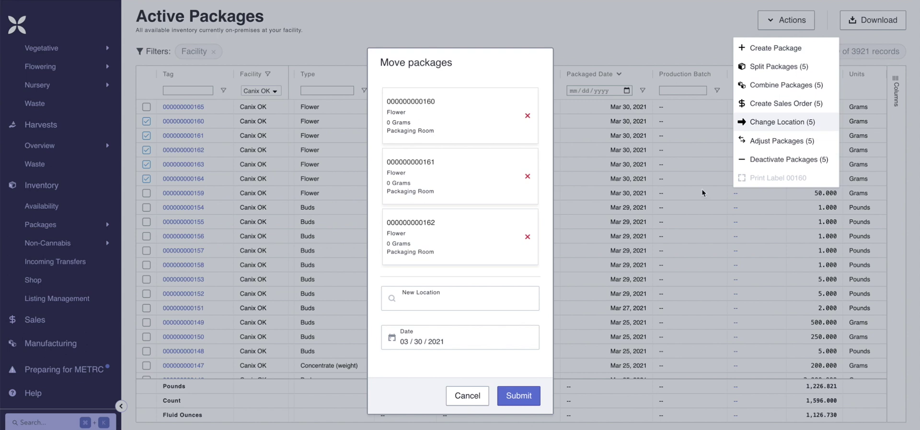
pyautogui.click(454, 294)
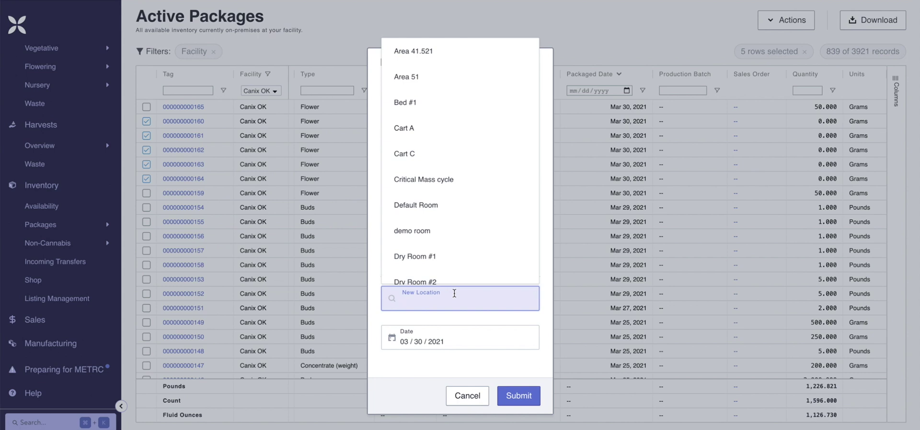
pyautogui.click(458, 207)
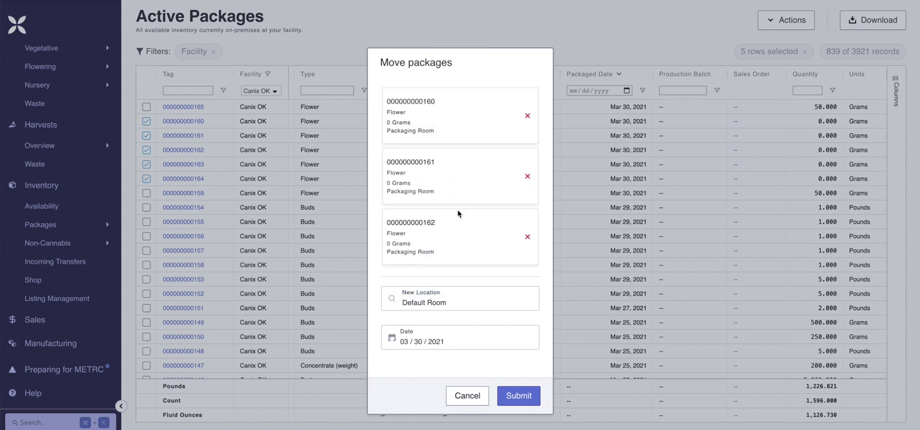
pyautogui.click(529, 399)
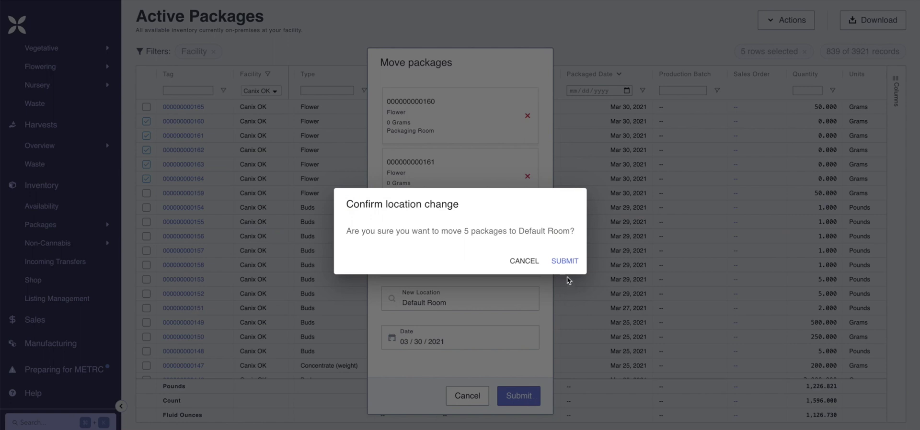
pyautogui.click(565, 261)
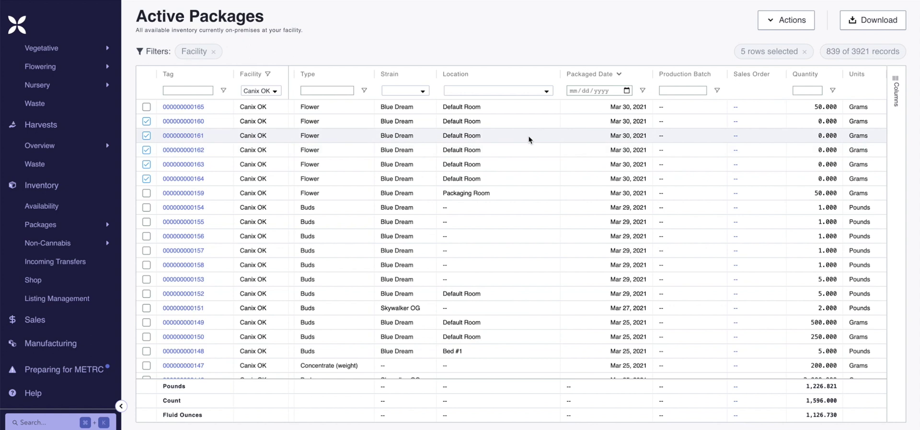
# - Deactivate the five selected packages with the deactivation date 03/30/2021 and confirm
pyautogui.click(807, 28)
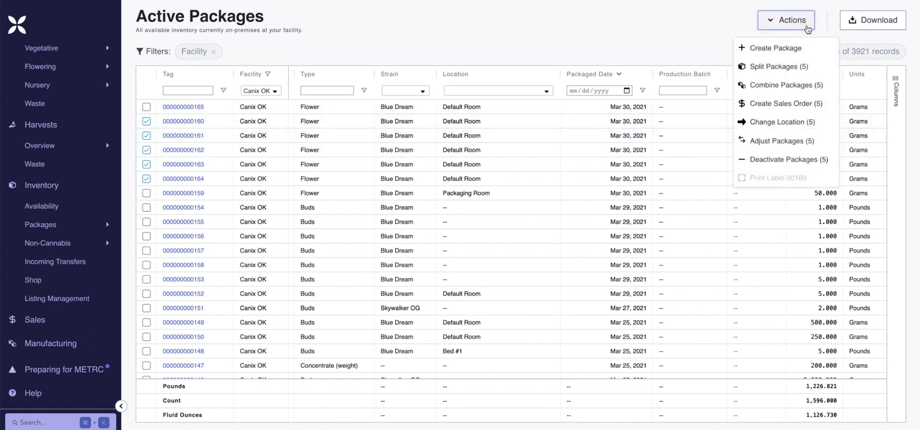
pyautogui.click(801, 165)
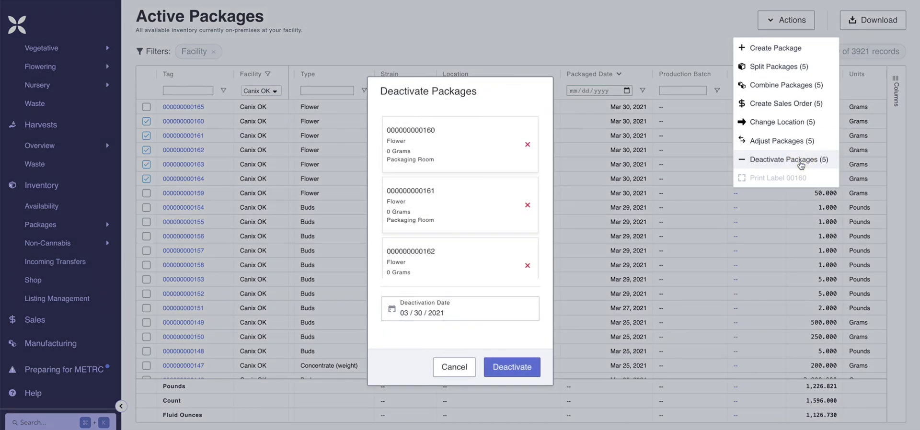
pyautogui.scroll(-1, 495, 251)
pyautogui.scroll(-3, 495, 251)
pyautogui.scroll(4, 495, 251)
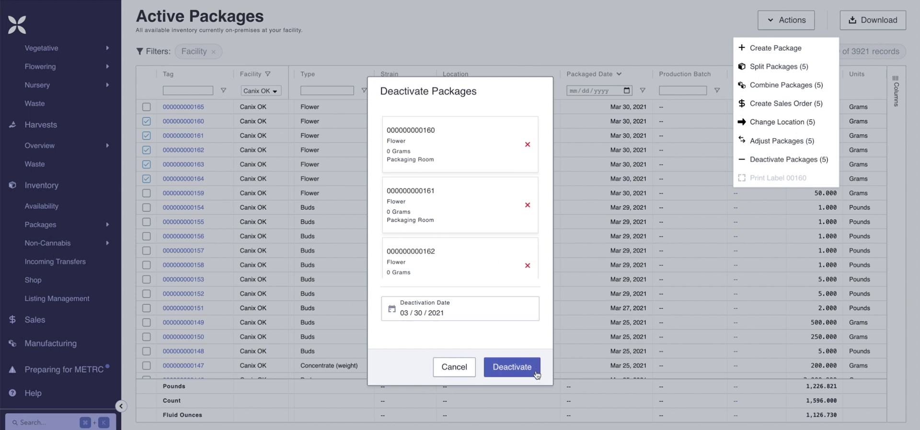
pyautogui.click(535, 378)
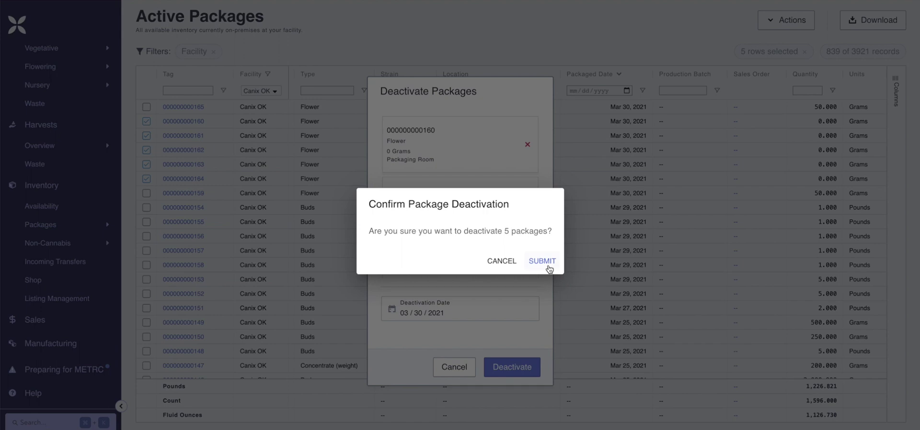
pyautogui.click(549, 266)
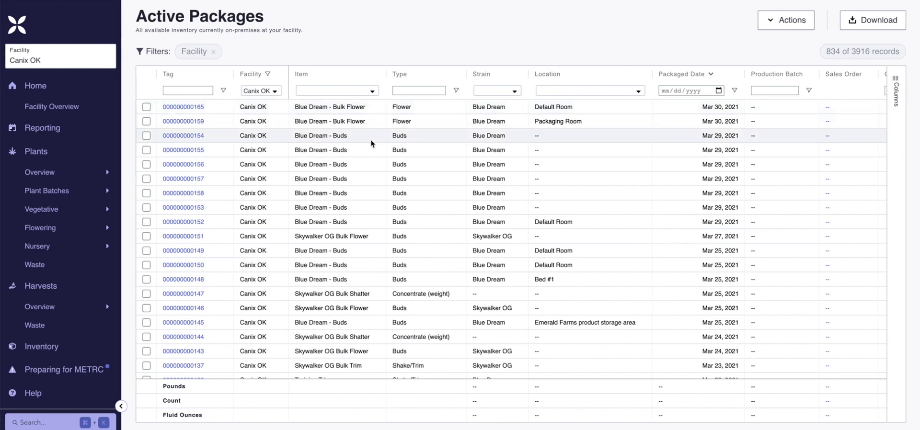
pyautogui.hscroll(3, 374, 116)
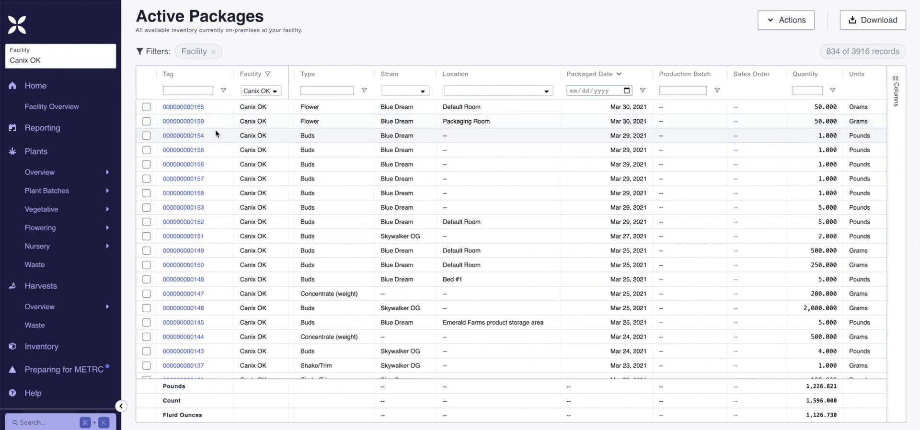
pyautogui.click(201, 107)
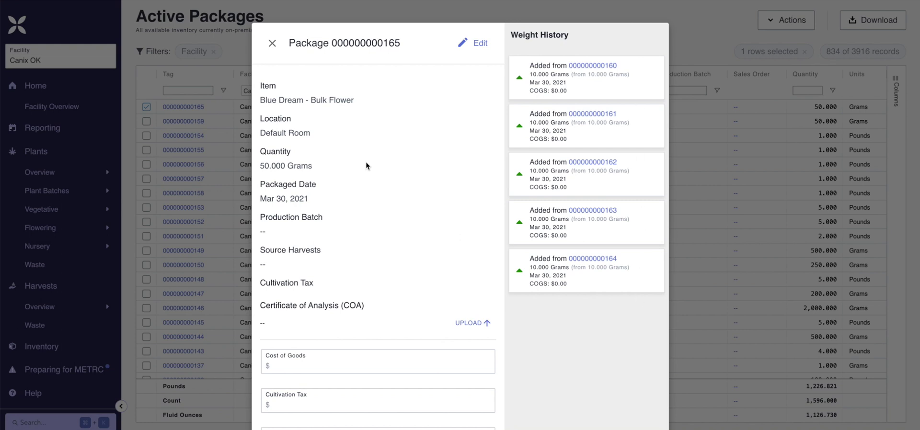
pyautogui.click(272, 44)
pyautogui.click(147, 107)
pyautogui.click(199, 122)
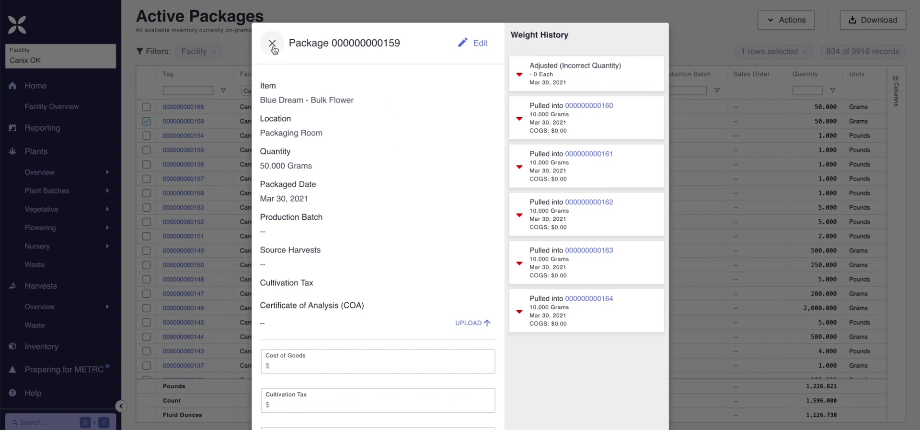
pyautogui.click(272, 44)
pyautogui.click(146, 121)
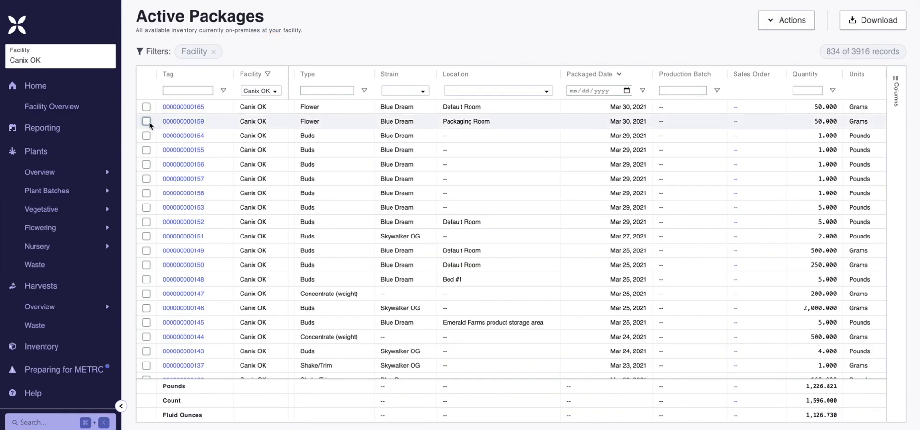